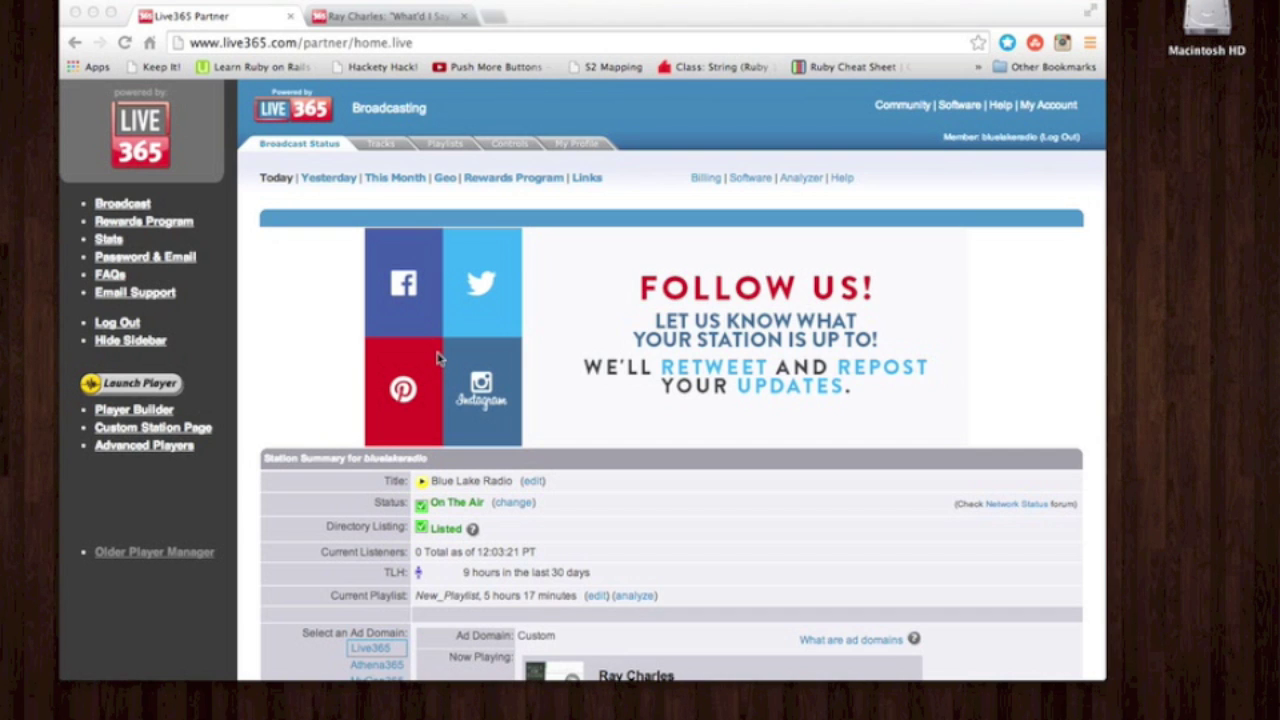
Step: Close the public Blue Lake Radio station page in the browser, keeping the partner home page open
left_click(558, 18)
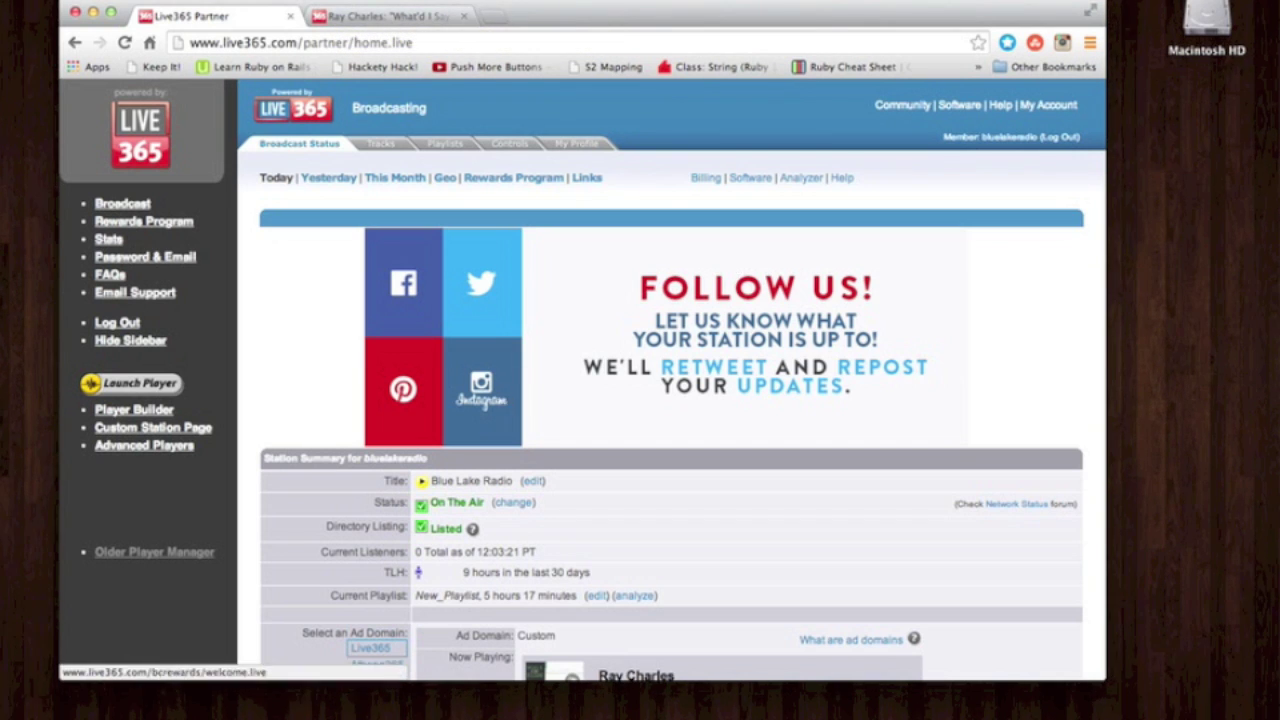
left_click(370, 17)
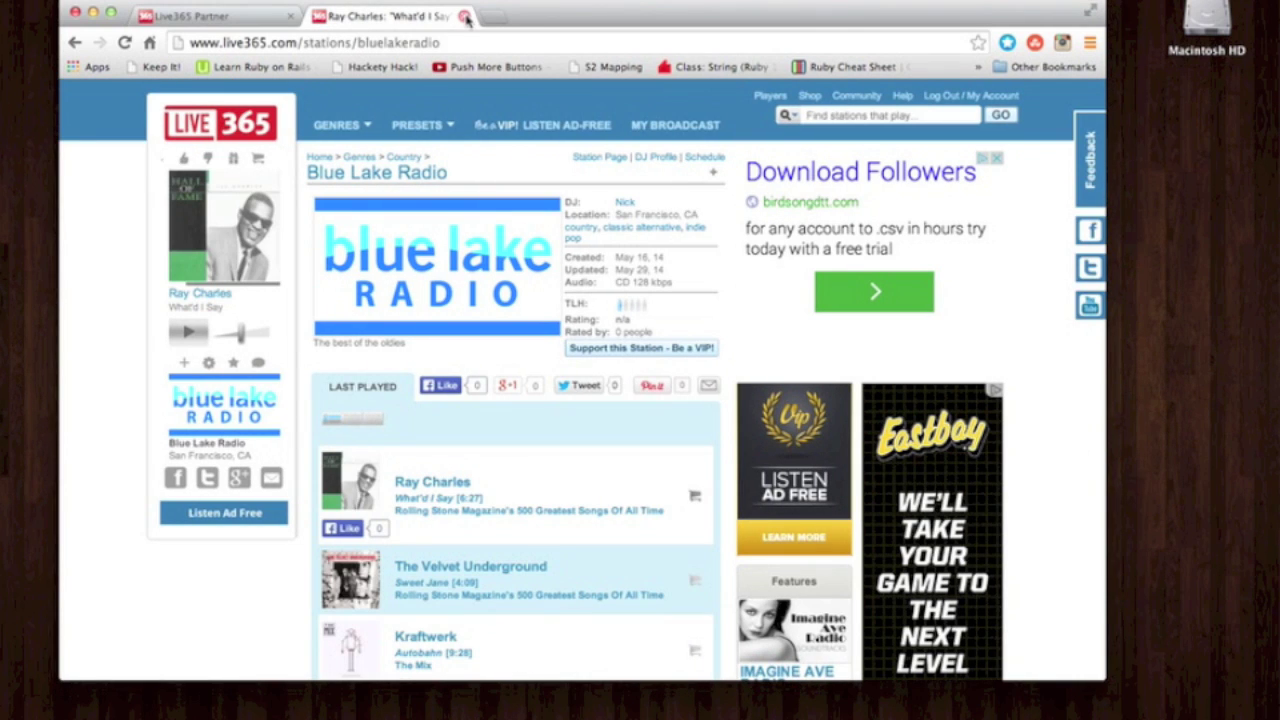
key("super+w")
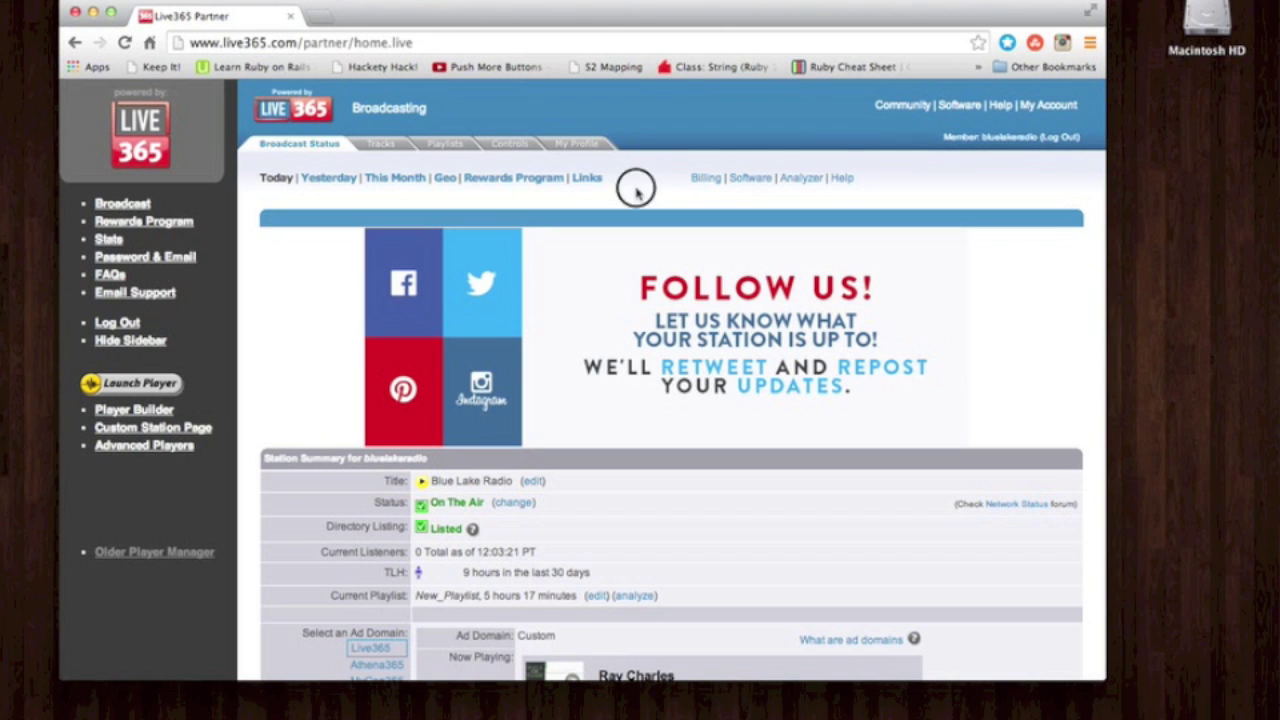
Step: Launch Nicecast from Launchpad and nudge its Broadcast window up slightly
mouse_move(372, 708)
left_click(196, 706)
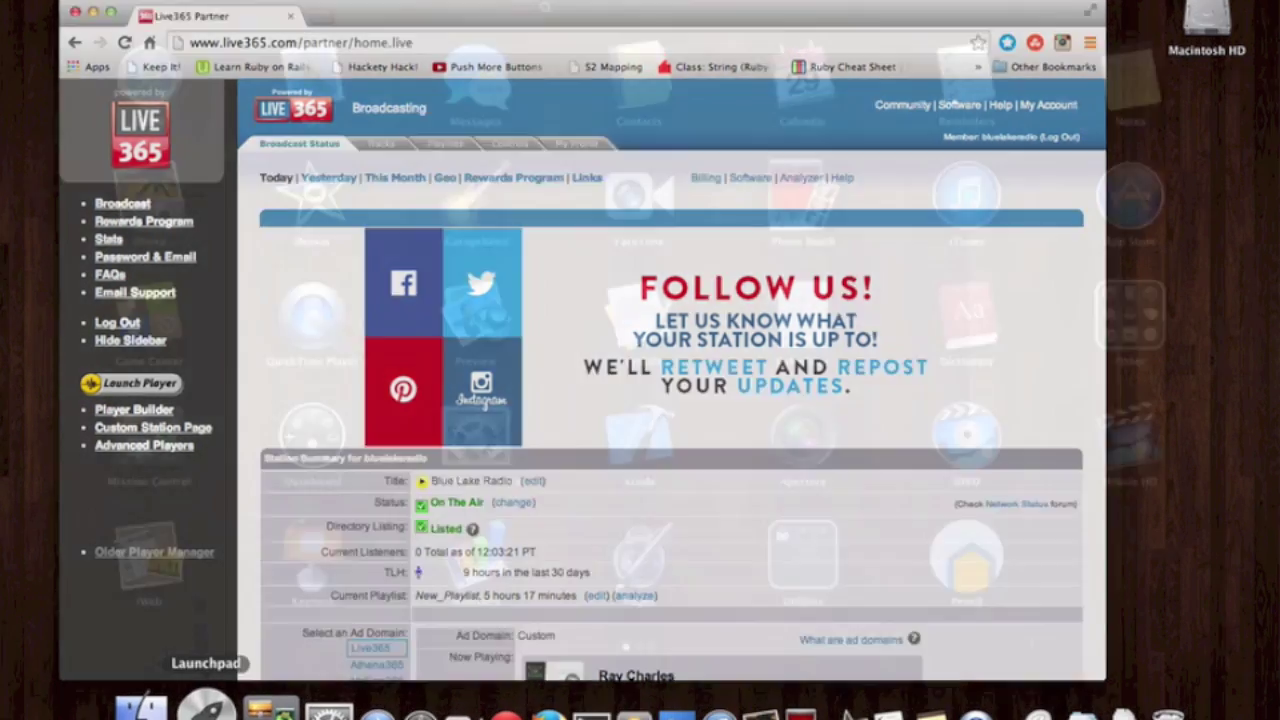
scroll(460, 495, "right", 3)
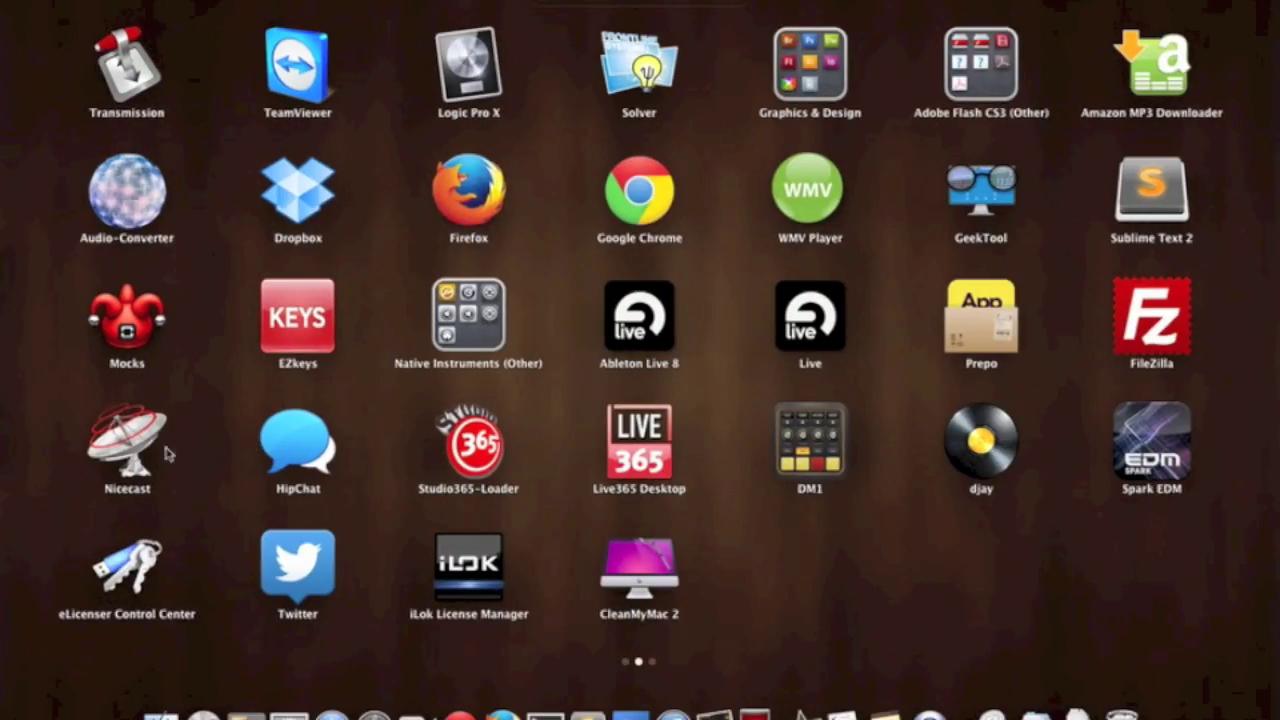
left_click(113, 458)
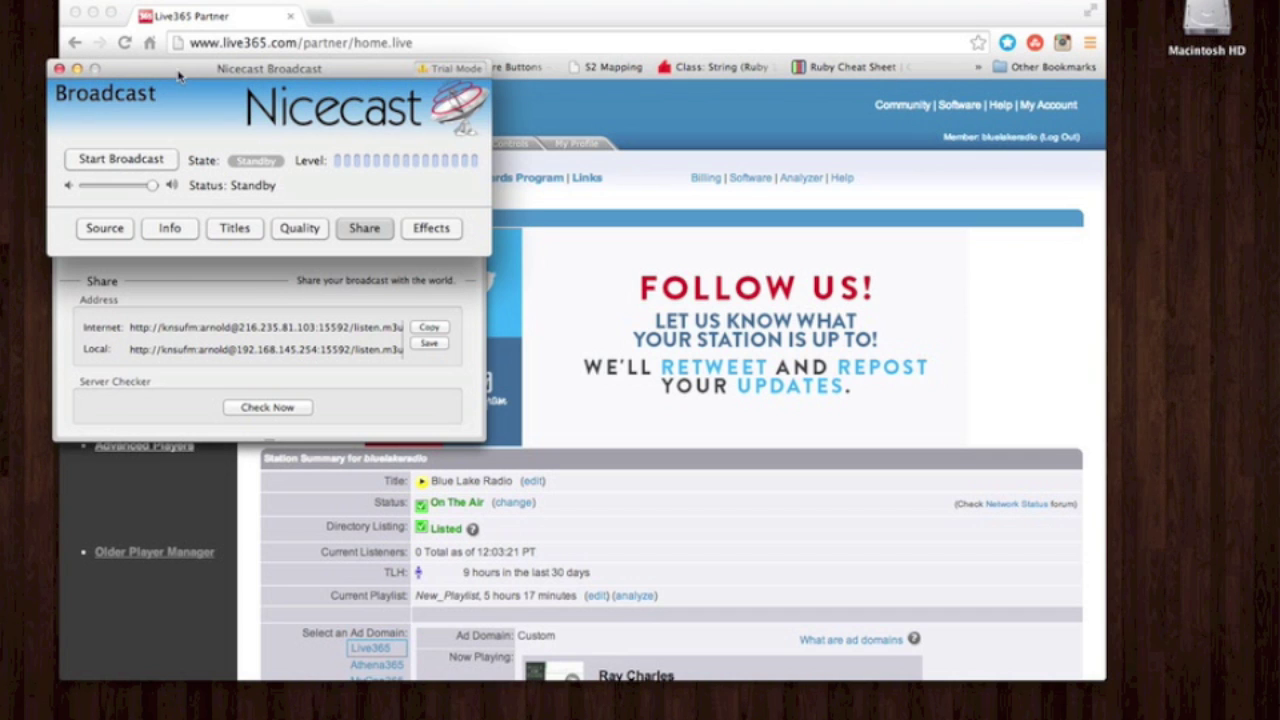
left_click_drag(178, 74, 178, 48)
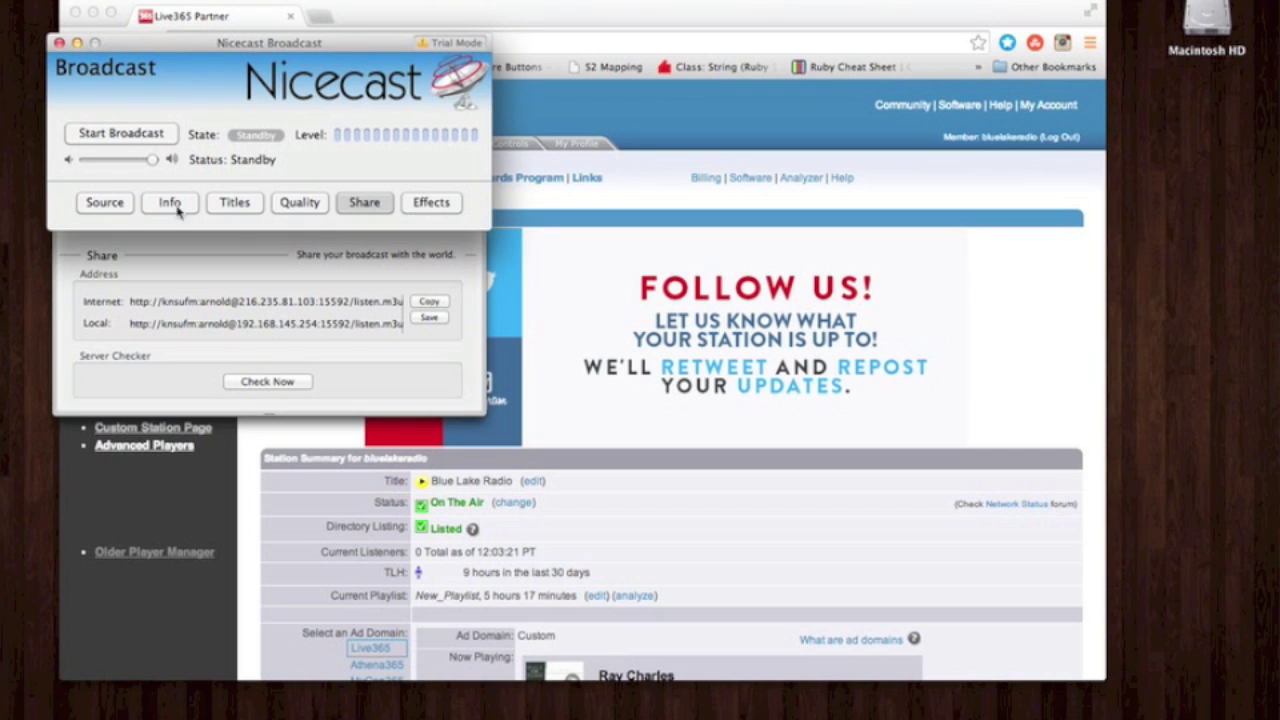
Step: Review the Source, Info, Titles, Quality, Share and Effects panels, ending back on Source
left_click(115, 208)
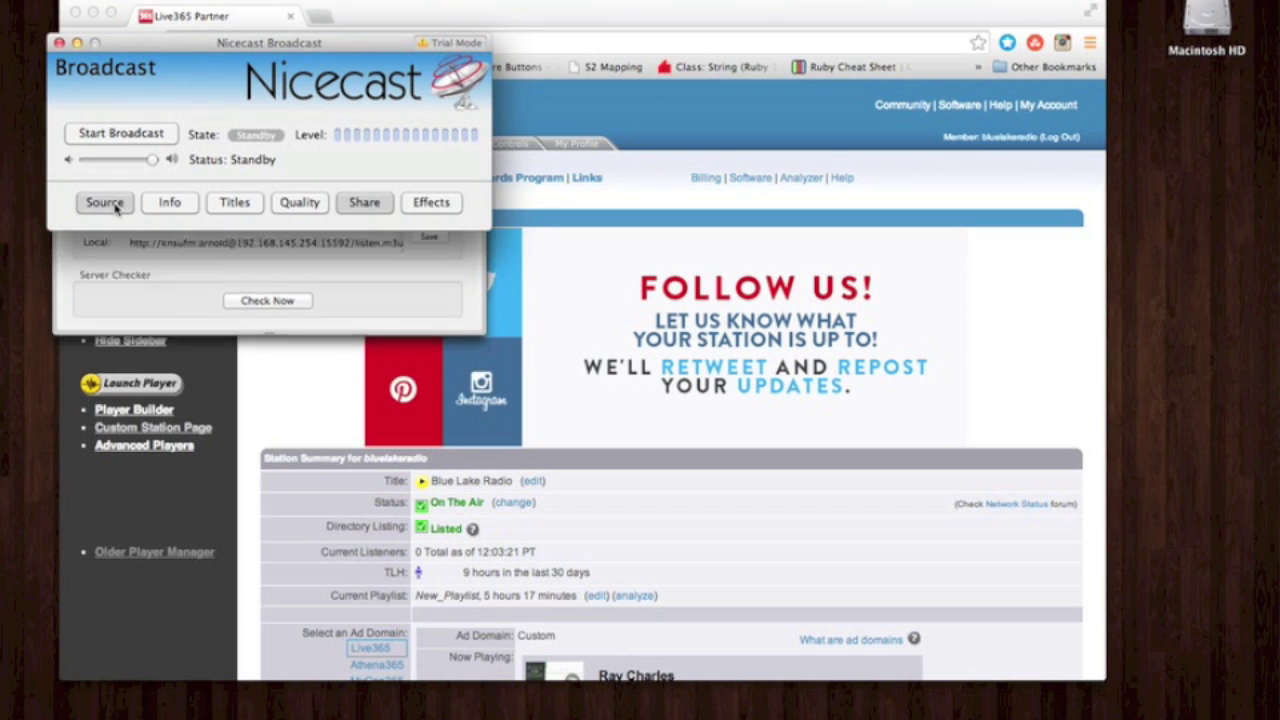
left_click(169, 204)
left_click(234, 202)
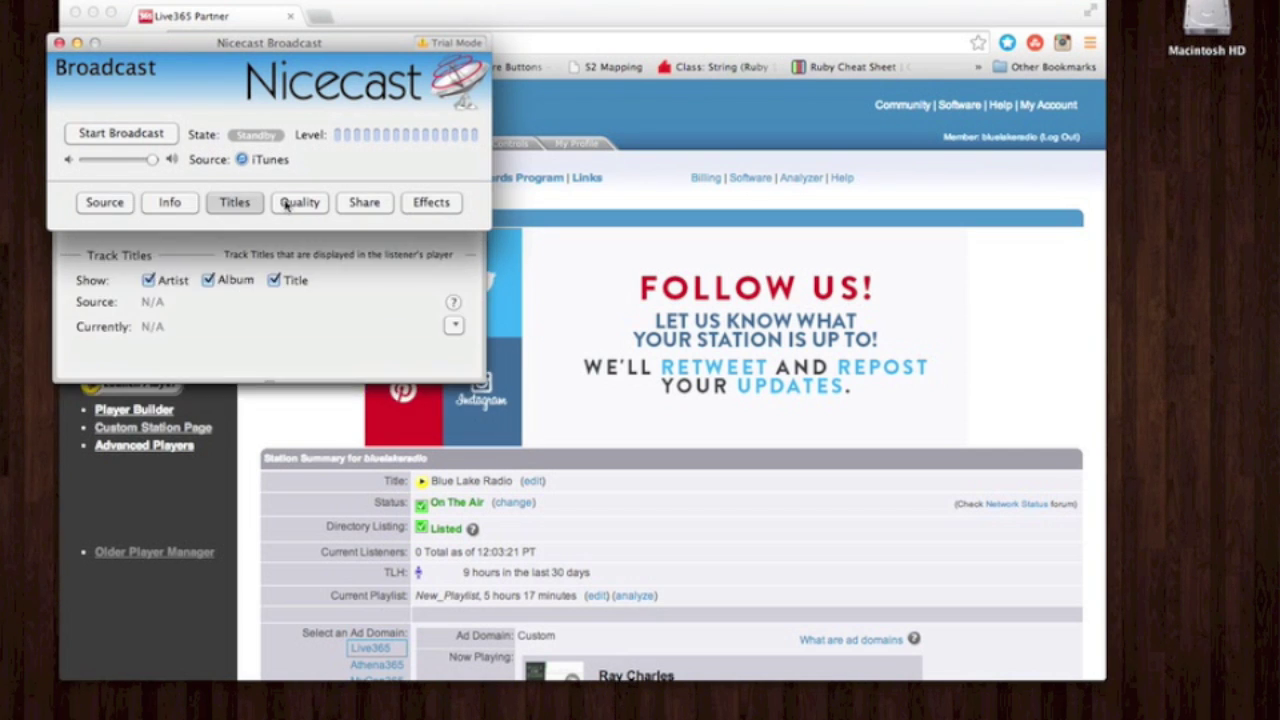
left_click(299, 202)
left_click(363, 203)
left_click(431, 203)
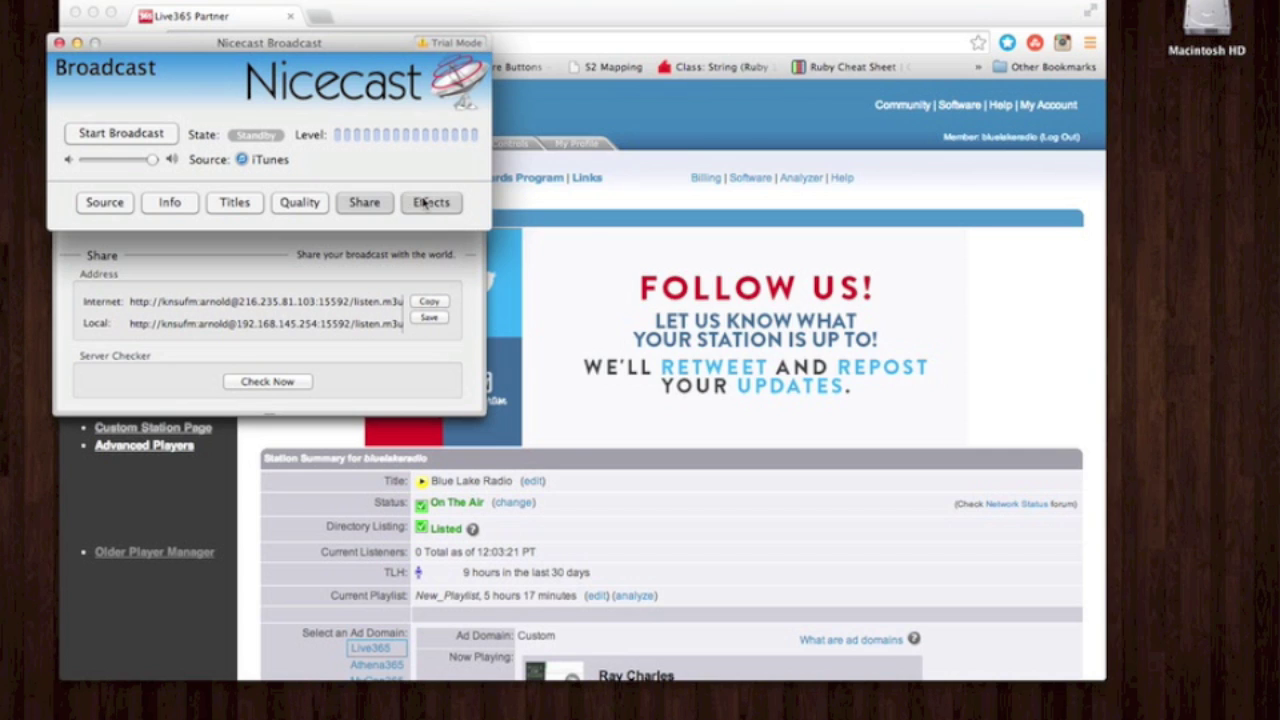
left_click(580, 64)
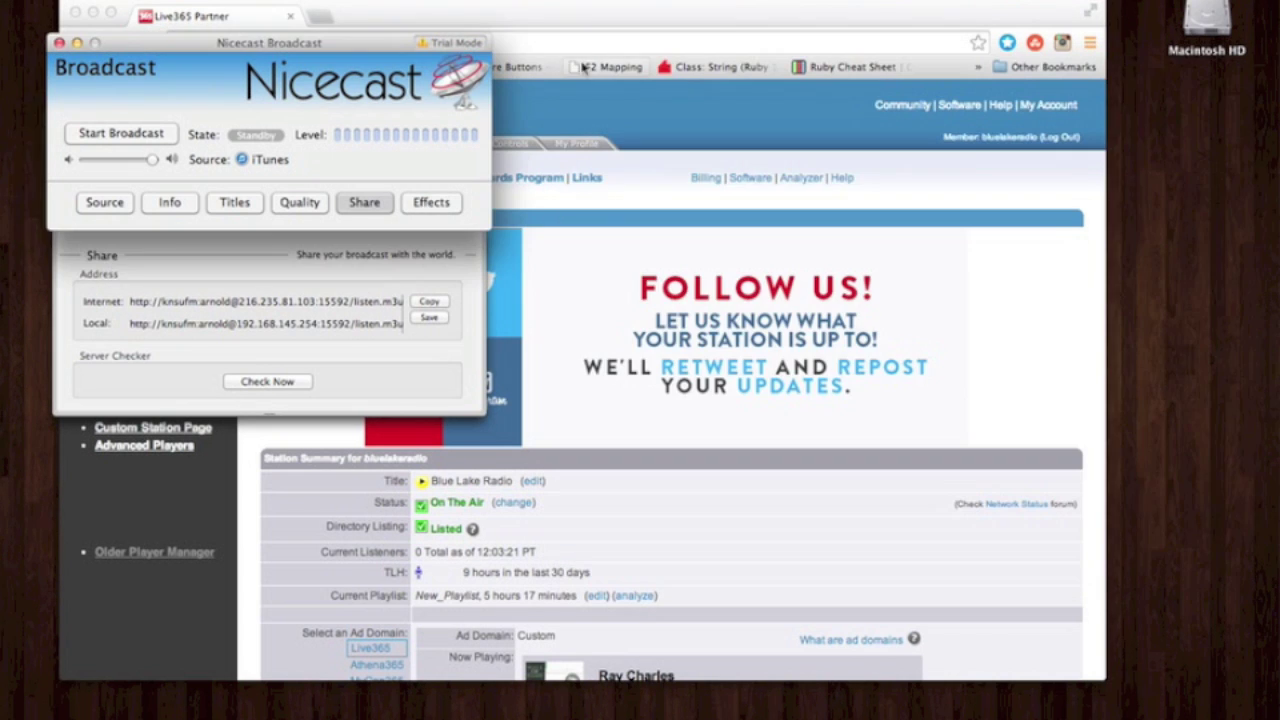
left_click(95, 203)
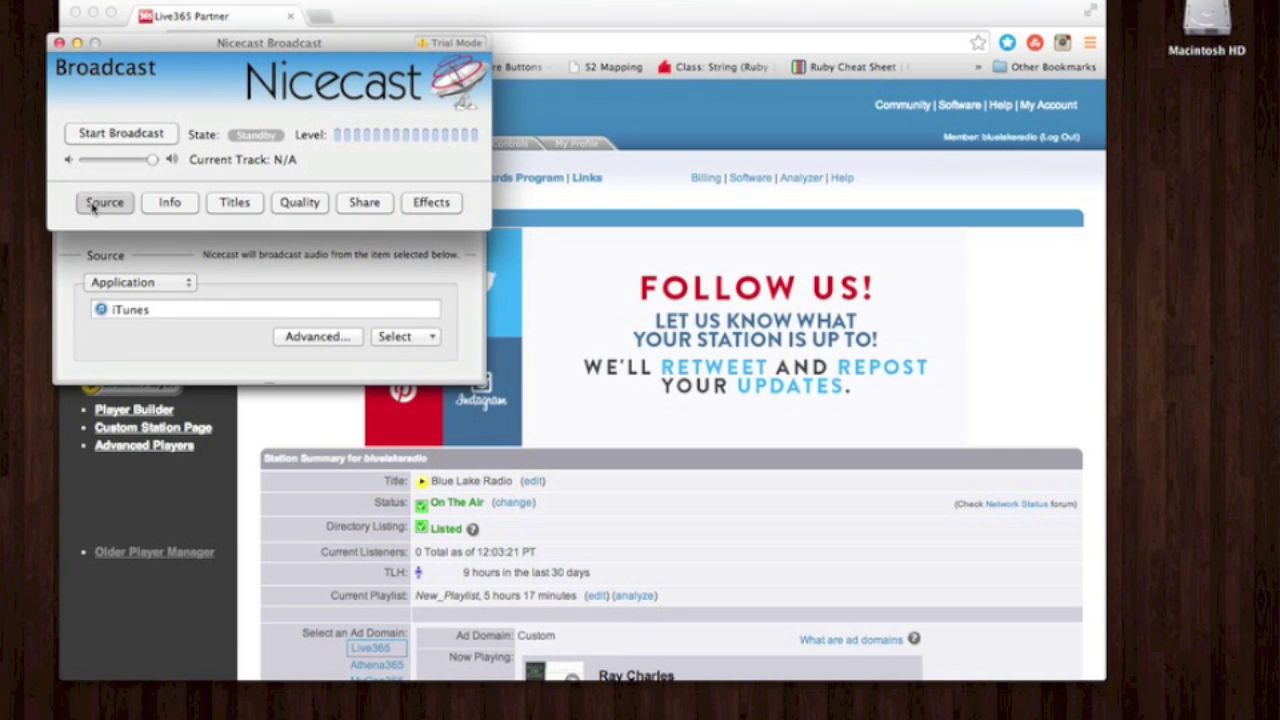
left_click(163, 286)
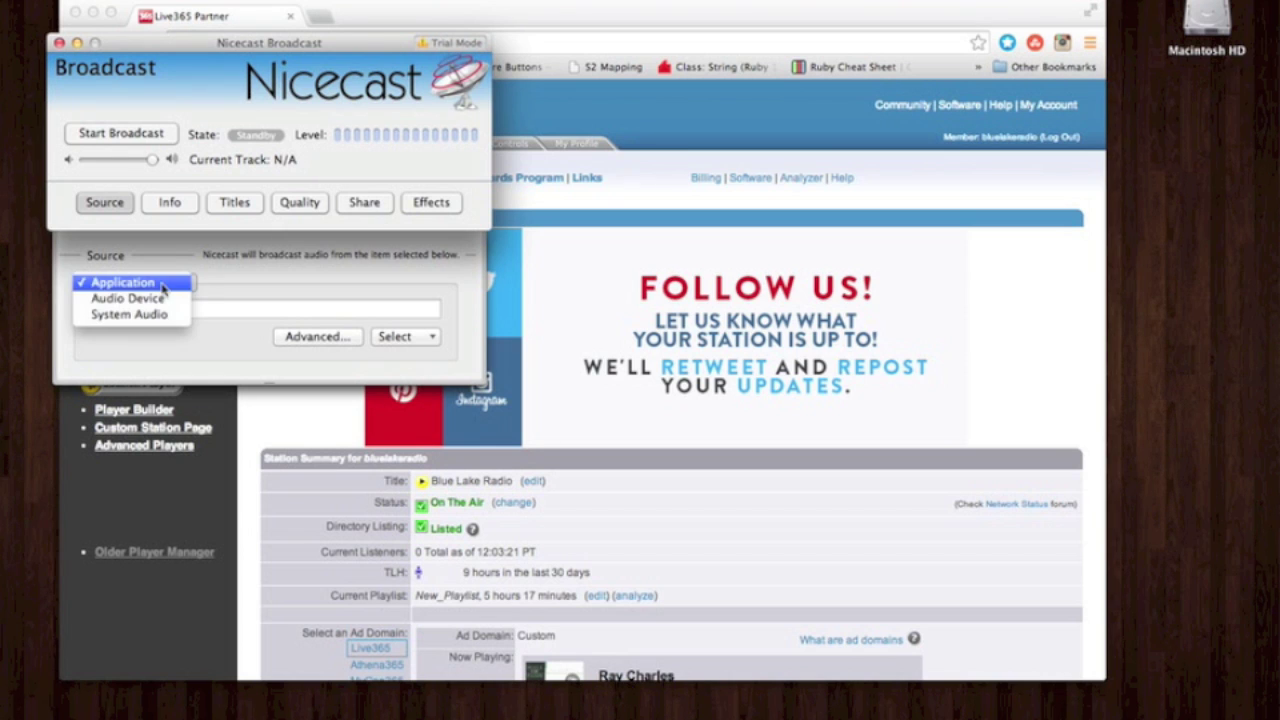
left_click(163, 286)
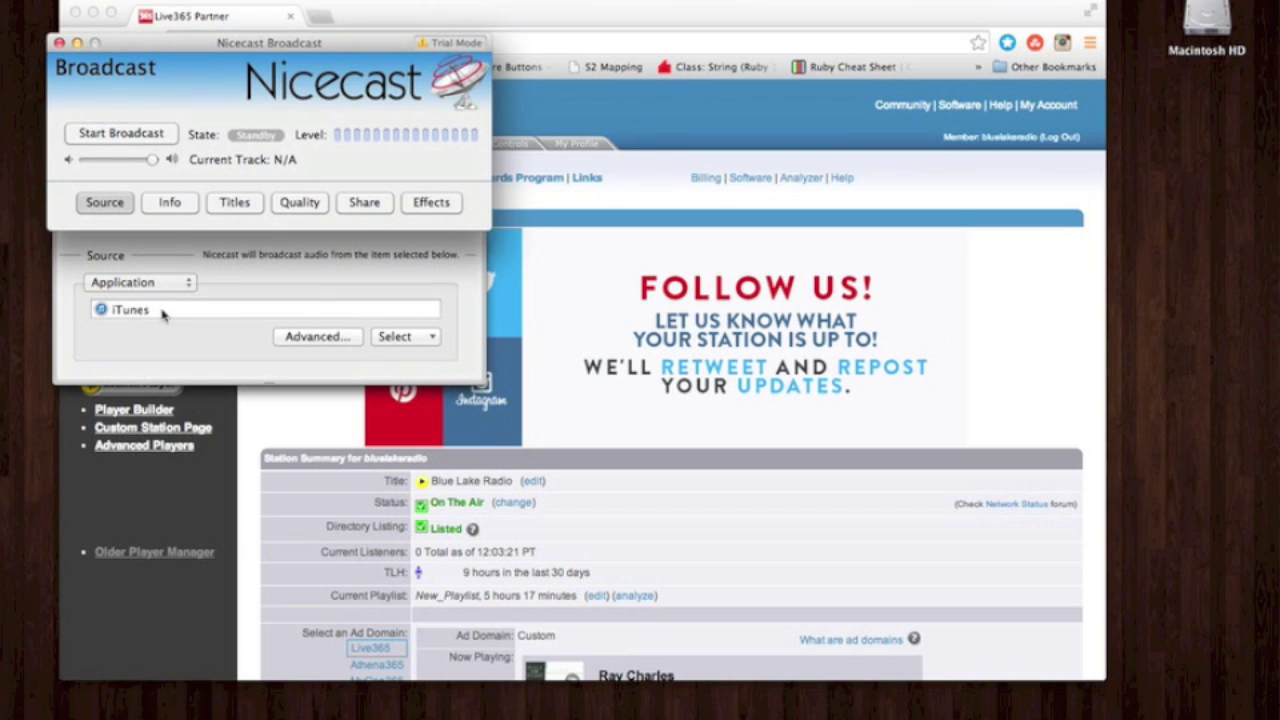
left_click(174, 288)
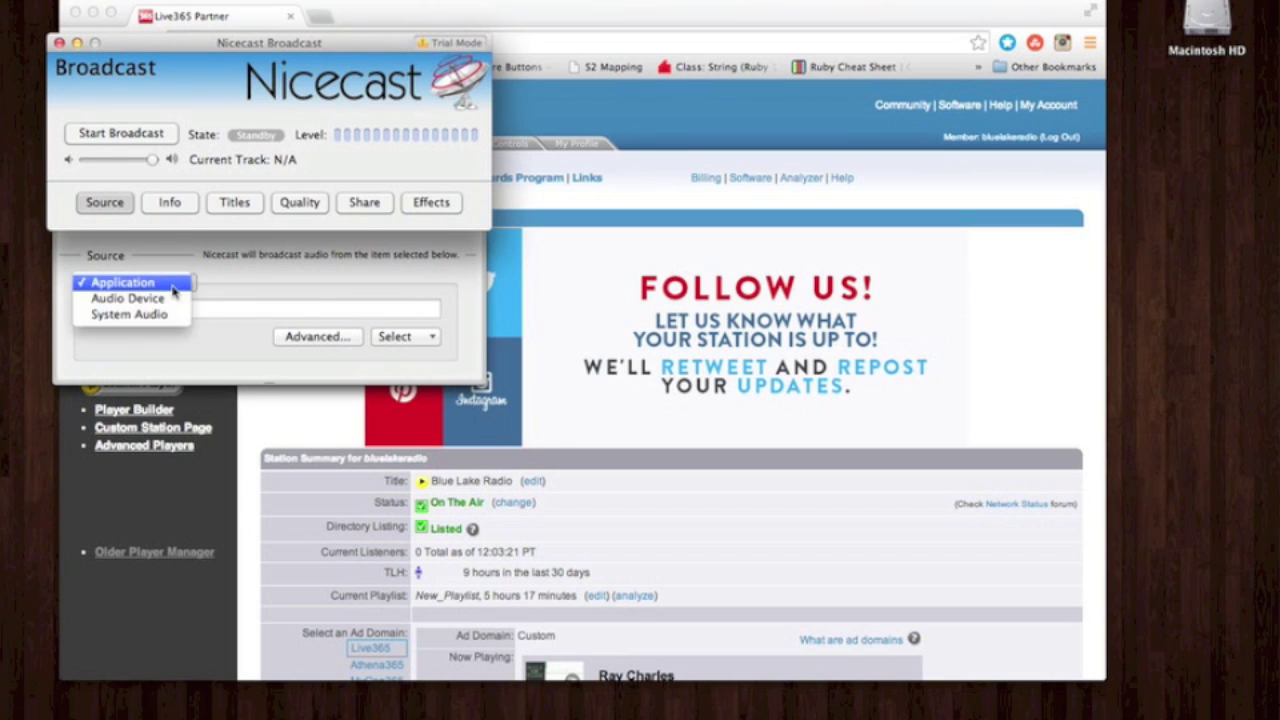
left_click(170, 286)
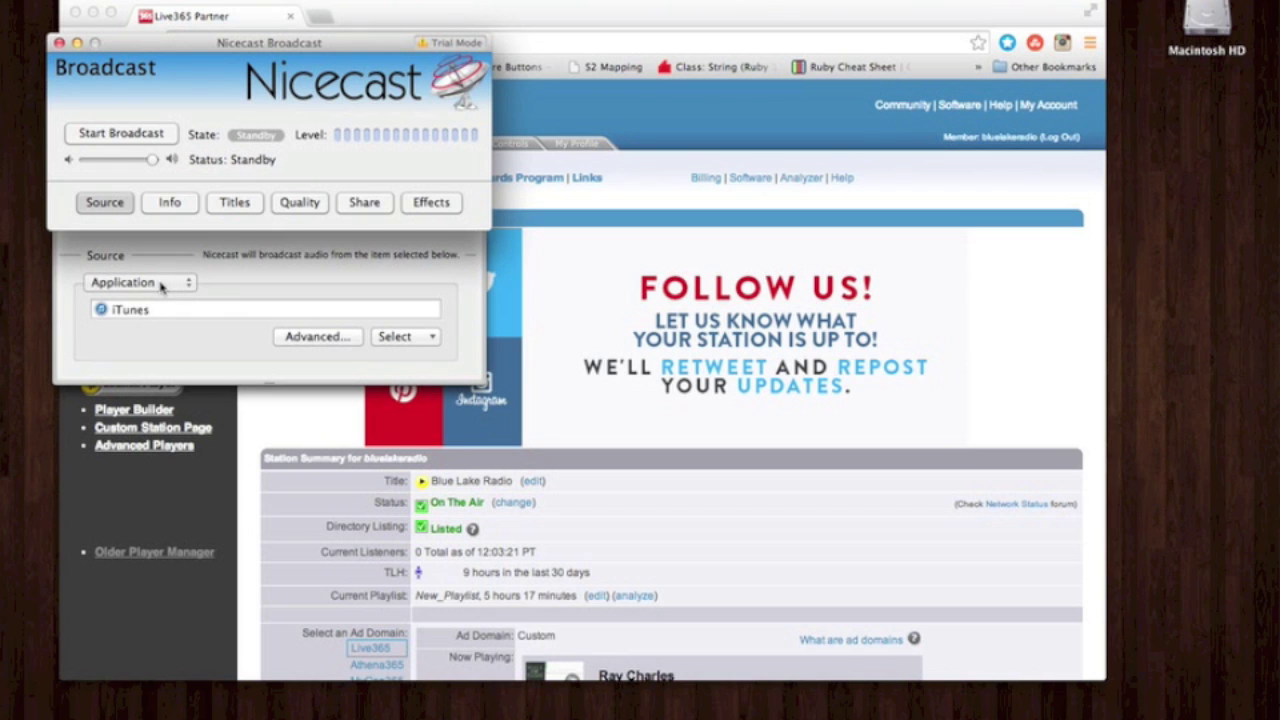
left_click(161, 286)
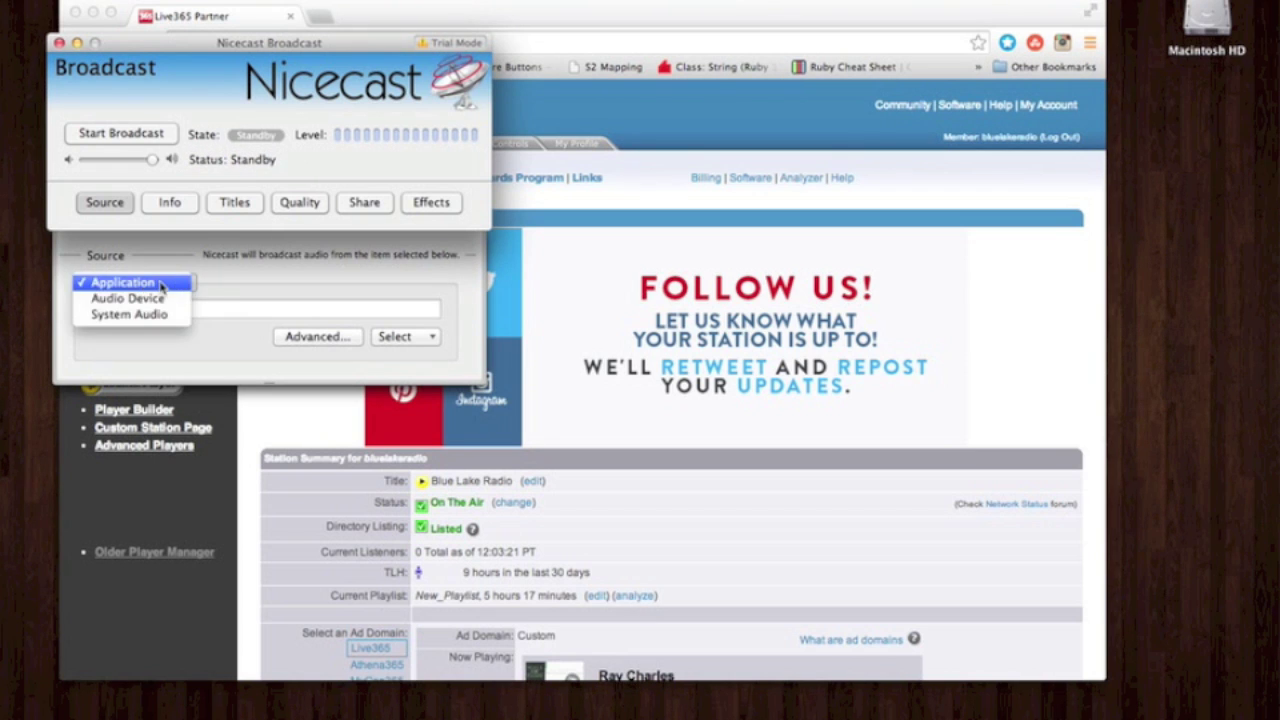
left_click(219, 286)
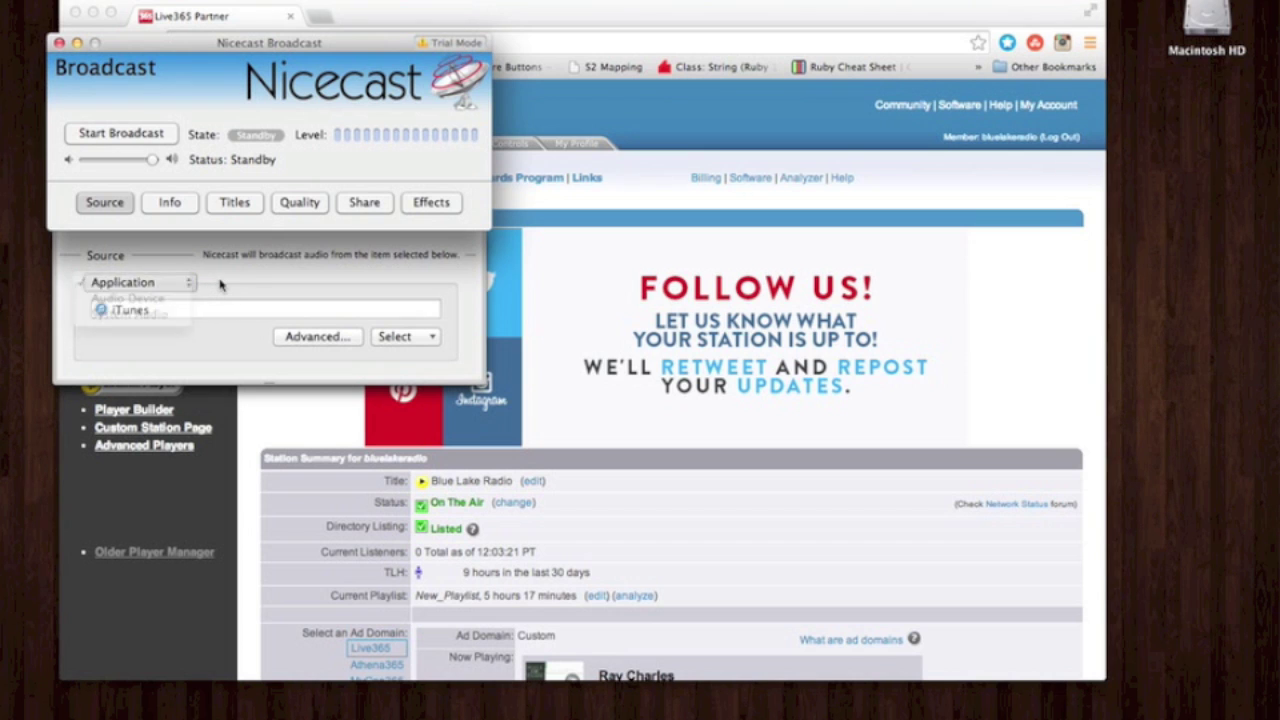
left_click(170, 289)
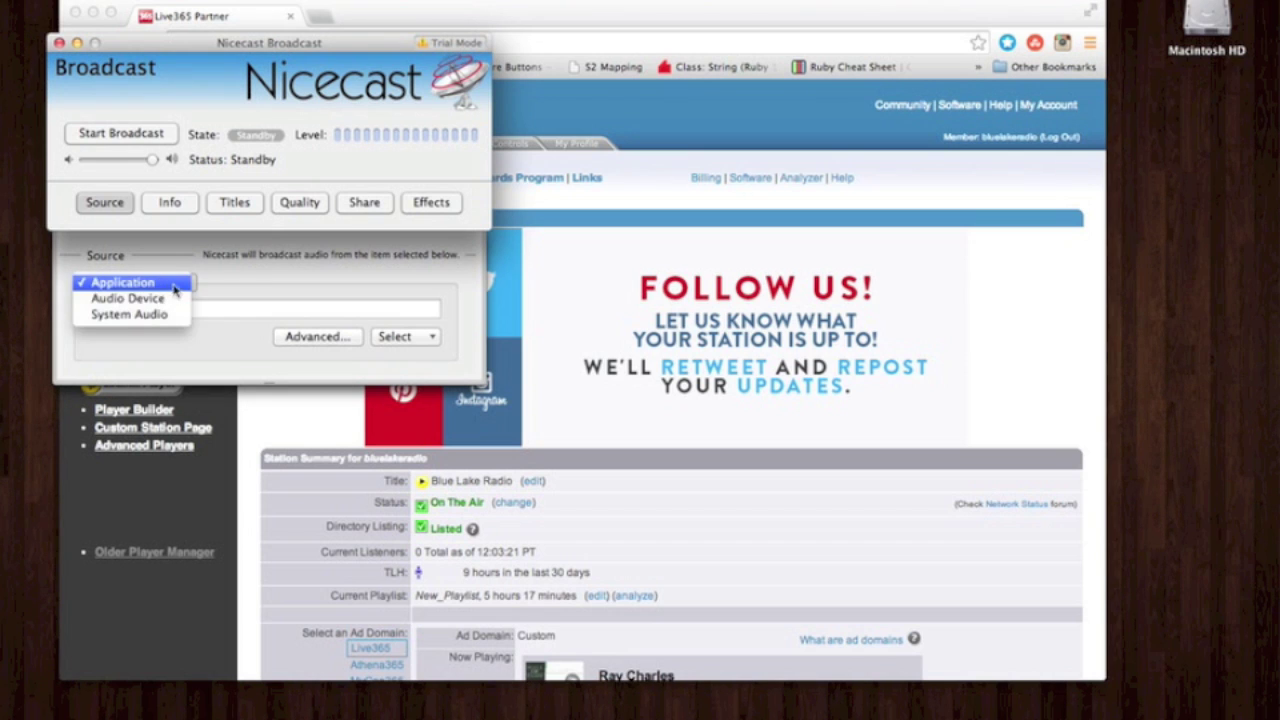
left_click(230, 284)
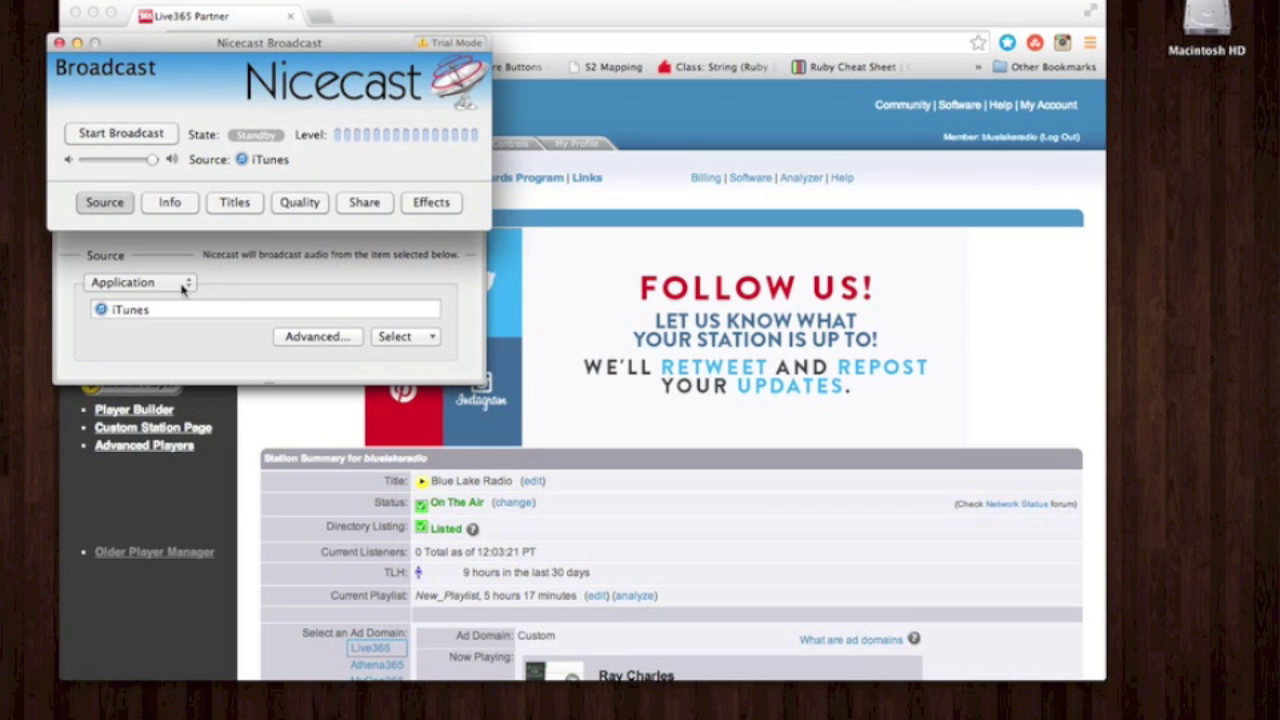
left_click(185, 289)
left_click(228, 285)
left_click(299, 203)
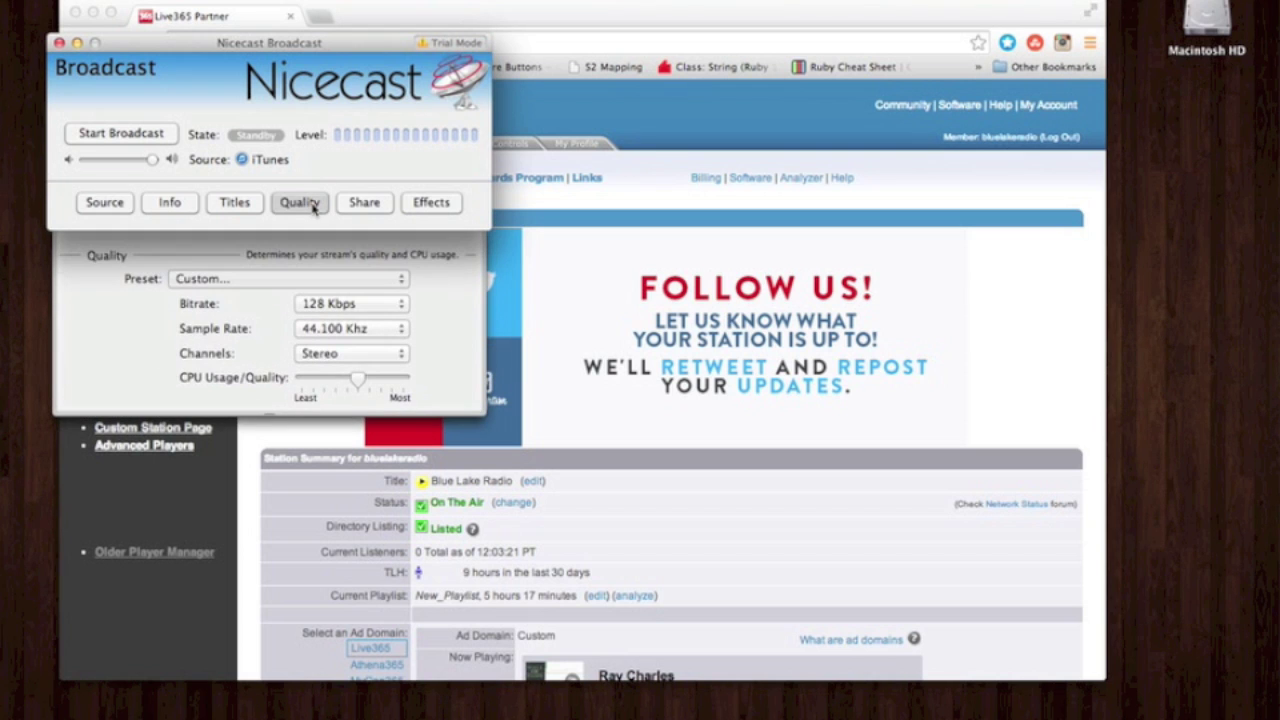
Step: Look up the station's 128kbps stereo Broadcast Format on the Live365 My Profile page
left_click(918, 190)
left_click(578, 145)
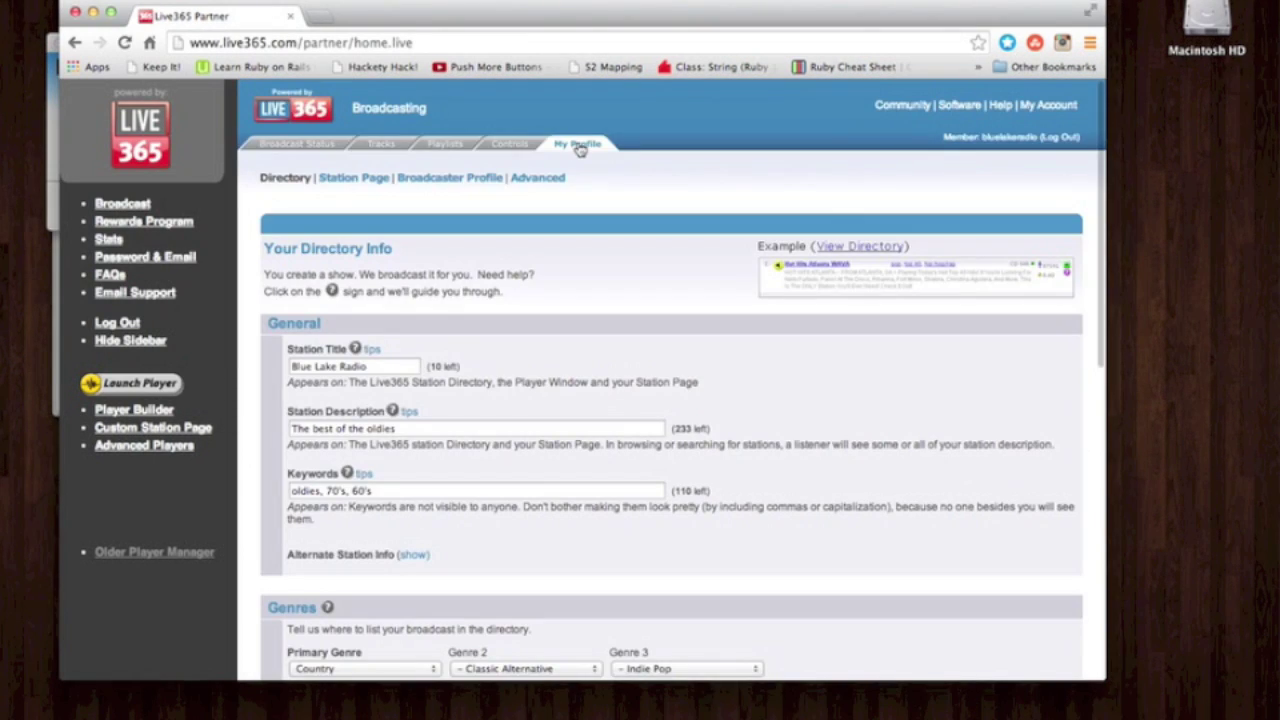
scroll(487, 268, "down", 15)
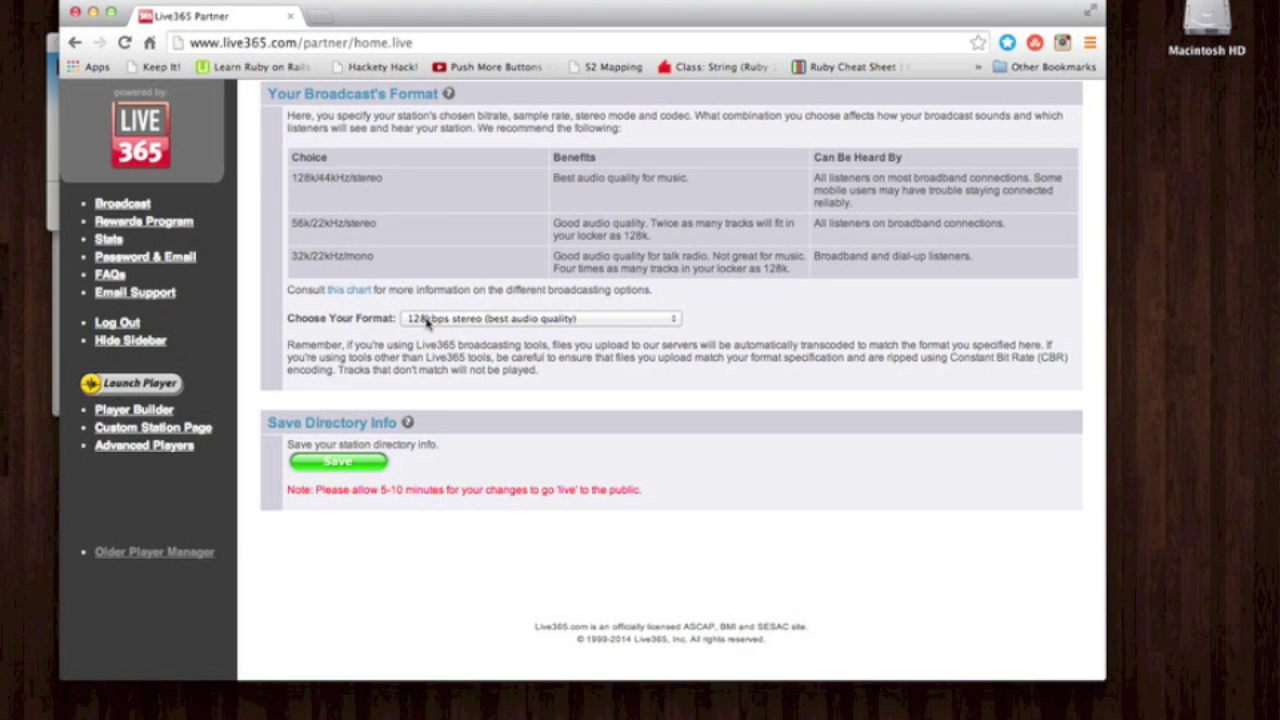
Step: Confirm Nicecast keeps the Custom quality preset and view the Share listen addresses
left_click(55, 203)
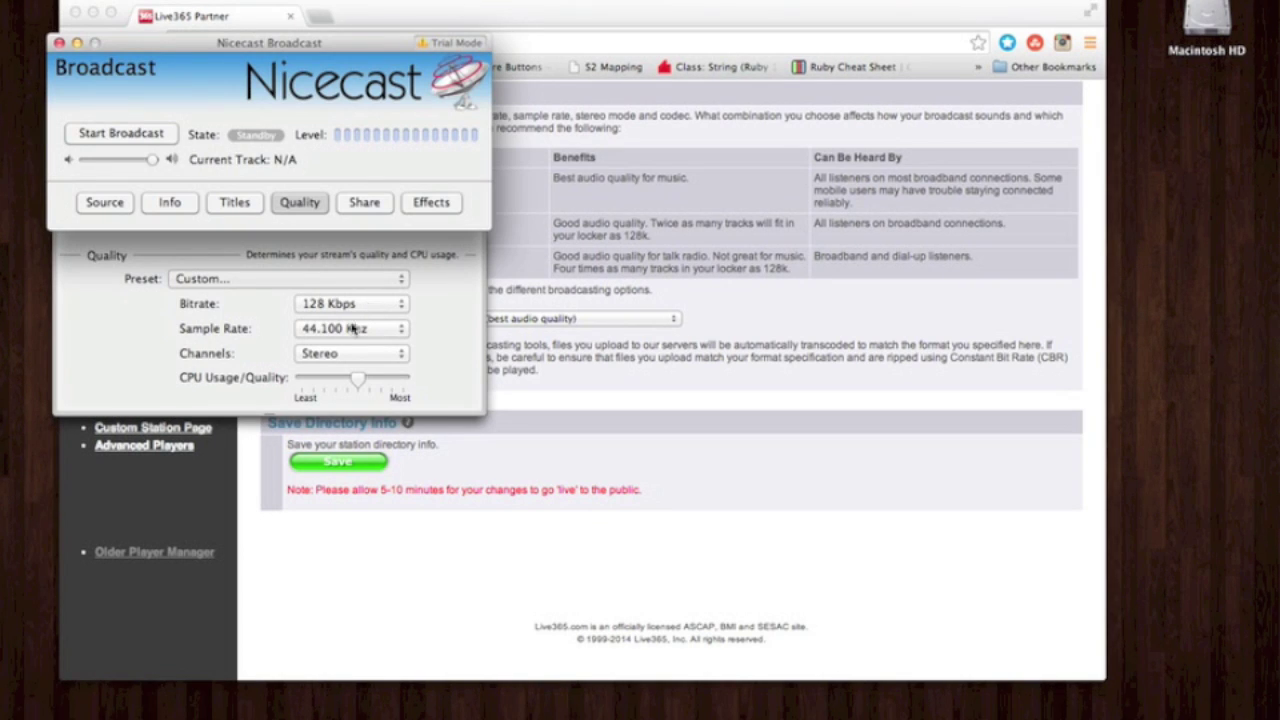
left_click(237, 279)
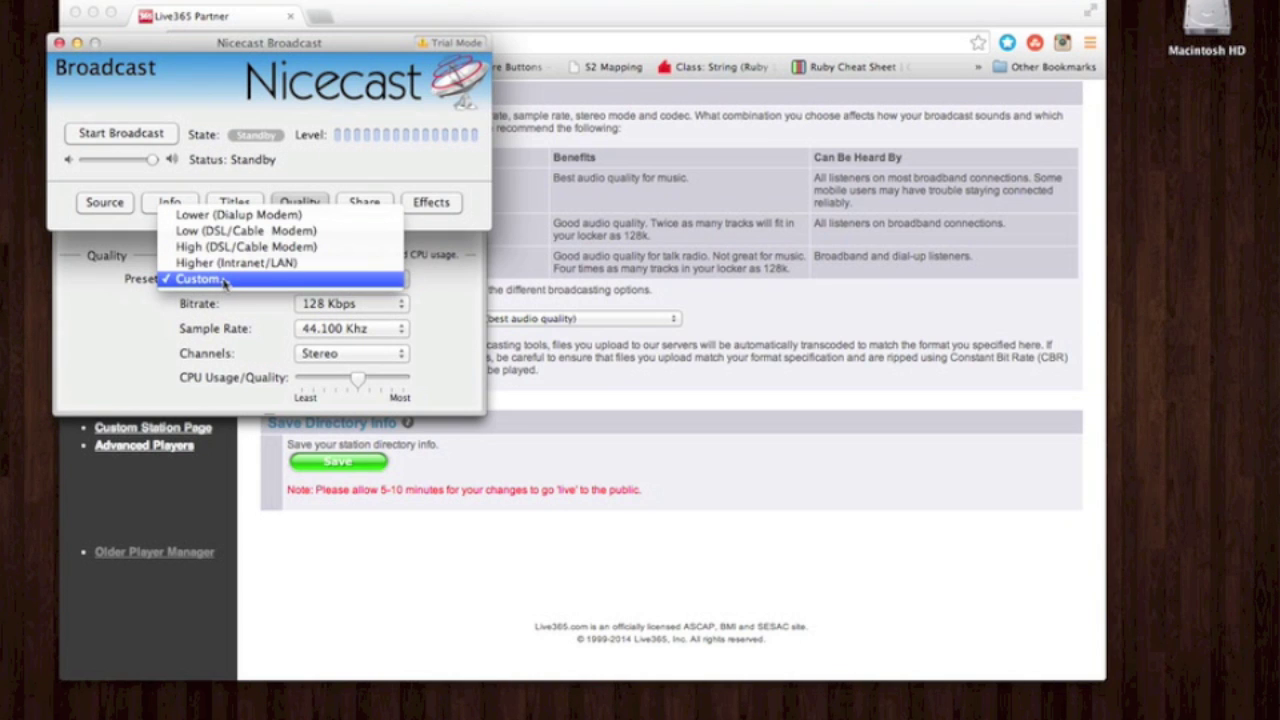
left_click(224, 283)
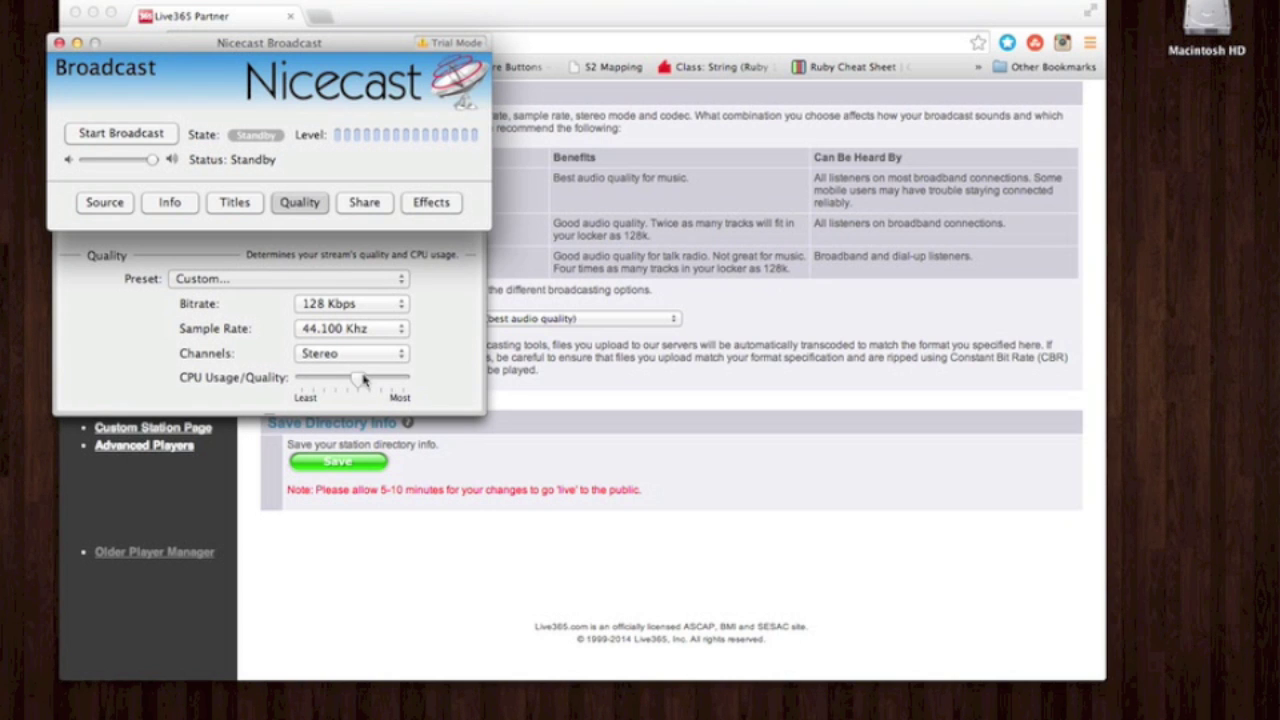
left_click(365, 203)
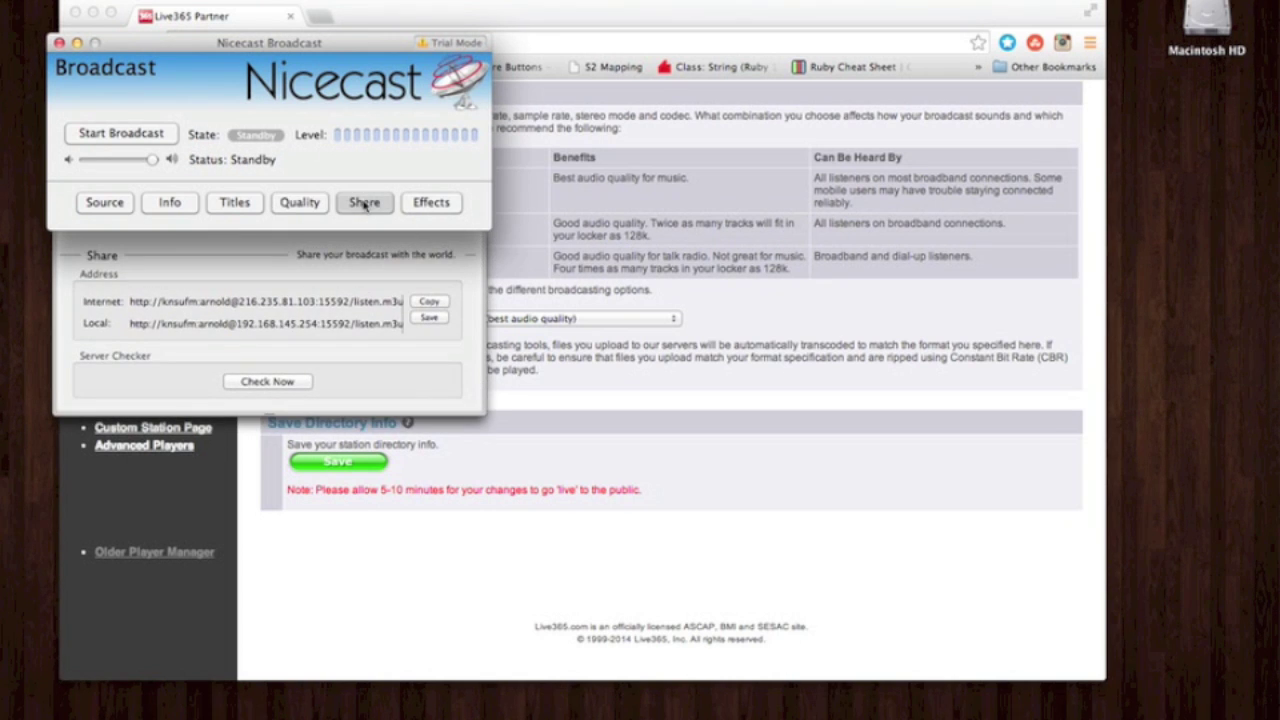
Step: Recheck that Source is iTunes and Quality is 128 Kbps, 44.100 Khz, Stereo
left_click(287, 205)
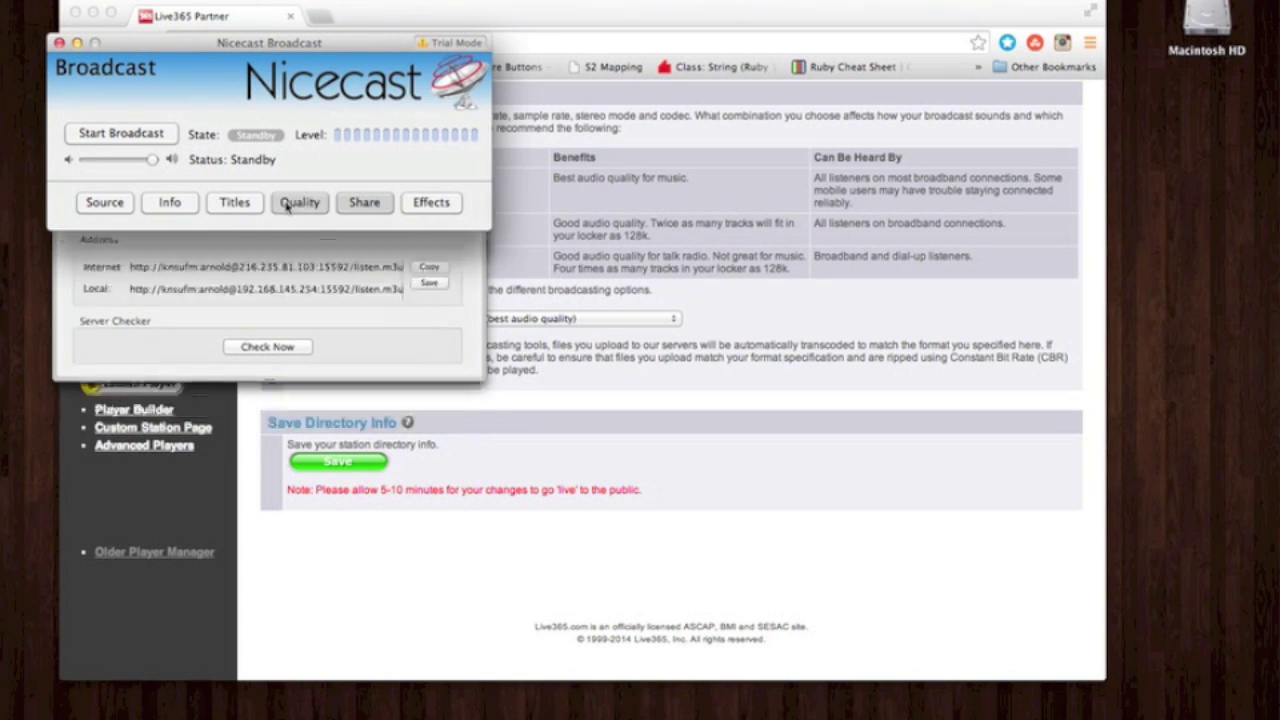
left_click(100, 203)
left_click(294, 202)
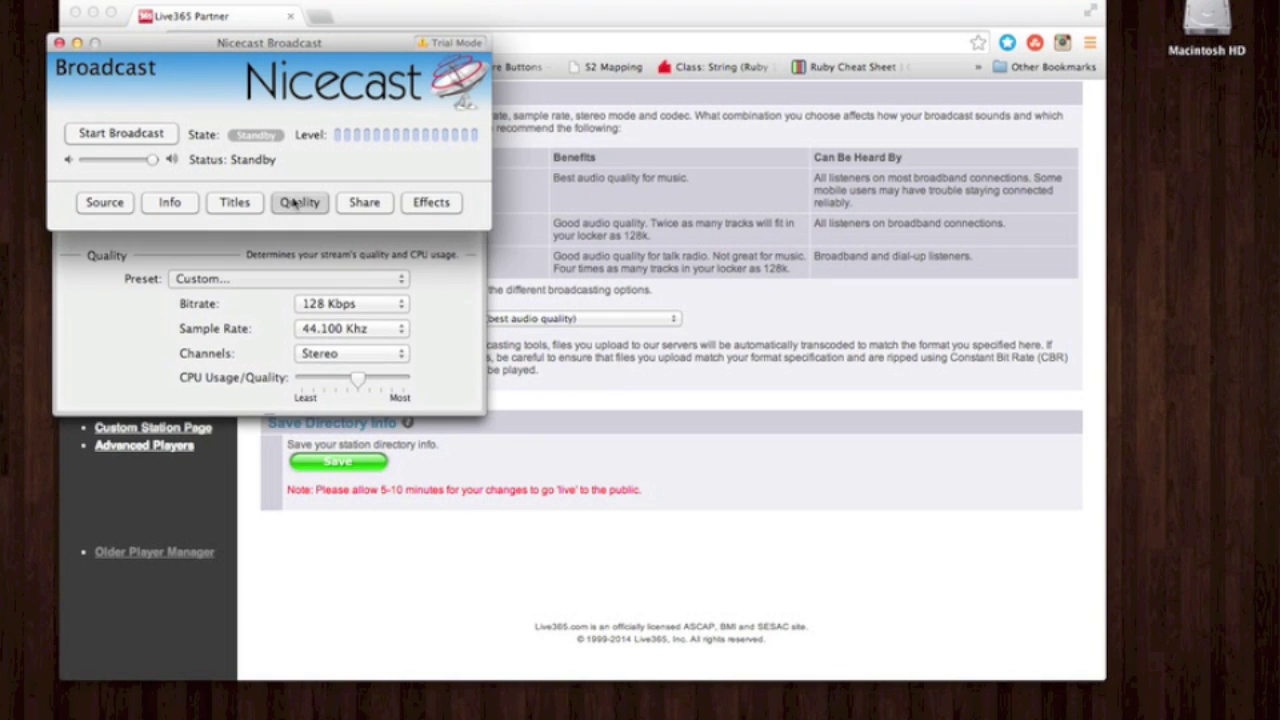
left_click(431, 202)
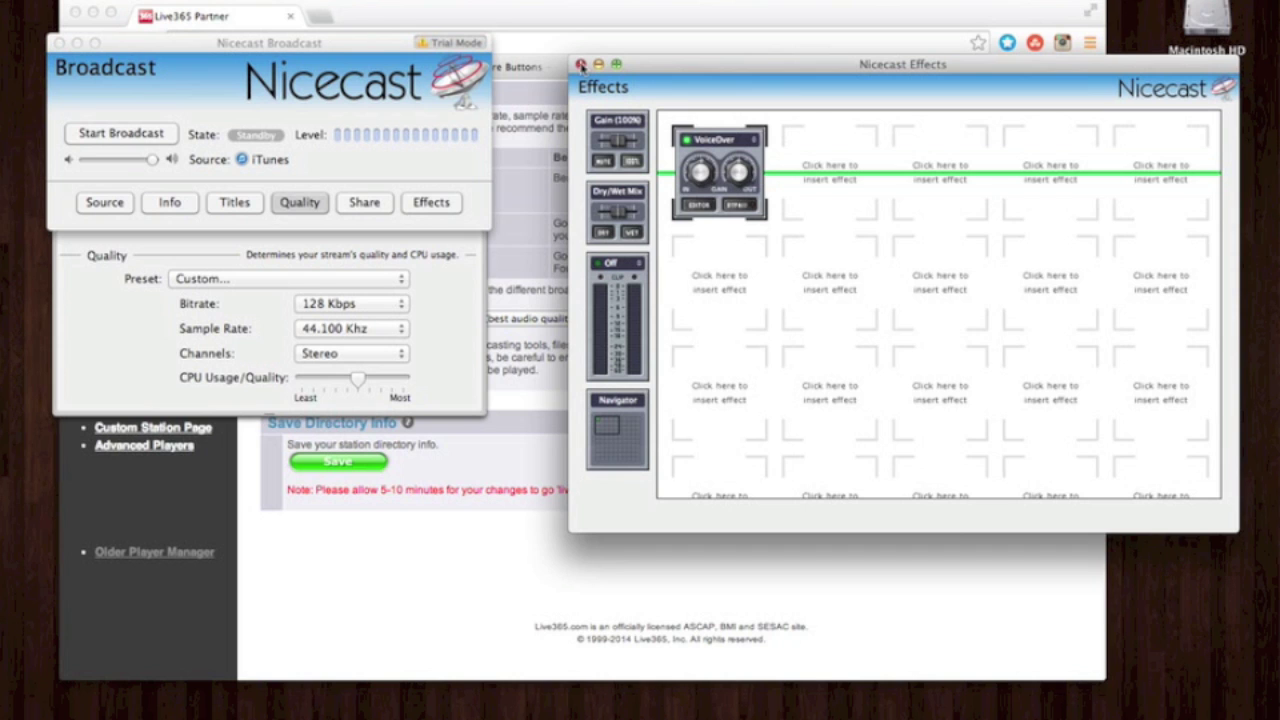
left_click(580, 64)
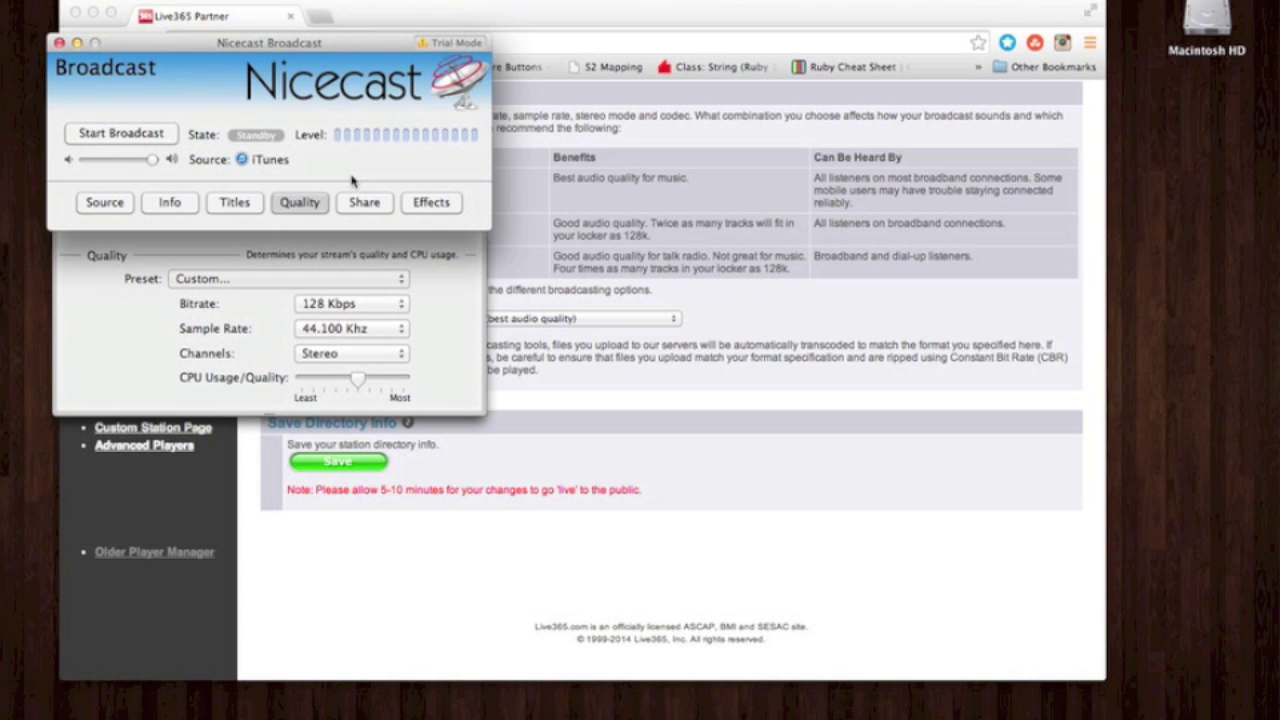
left_click(106, 203)
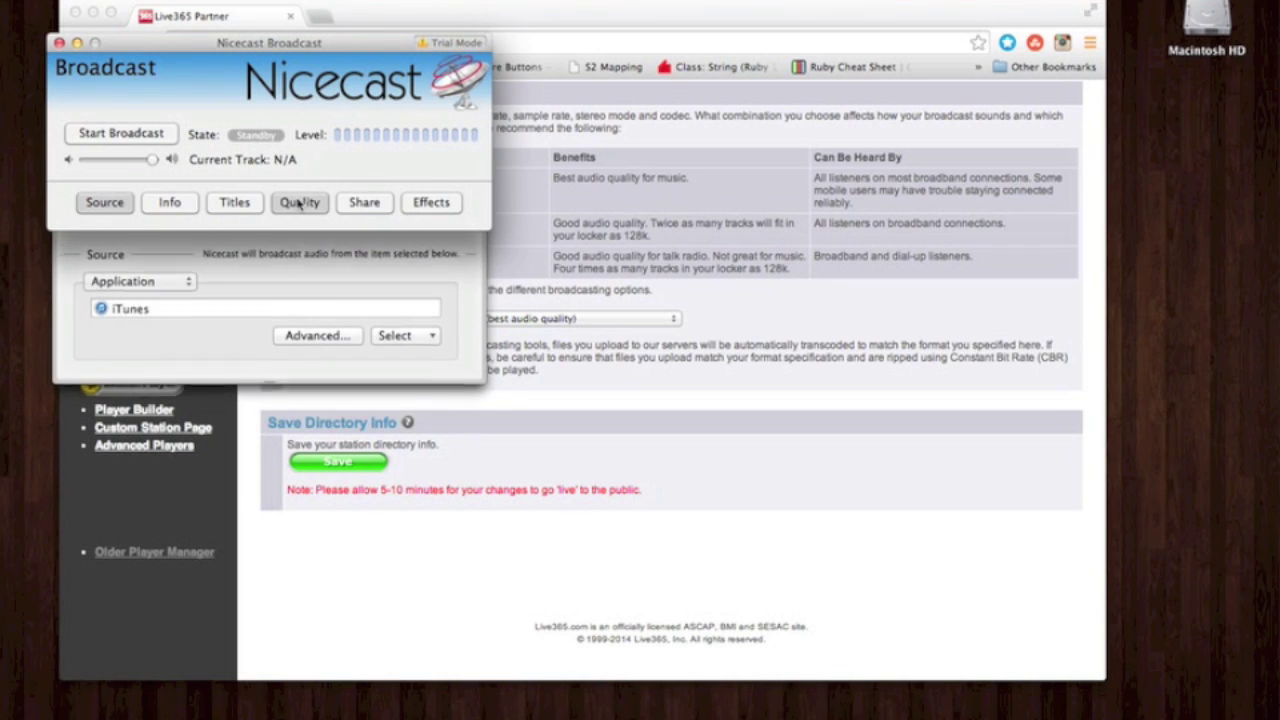
left_click(298, 203)
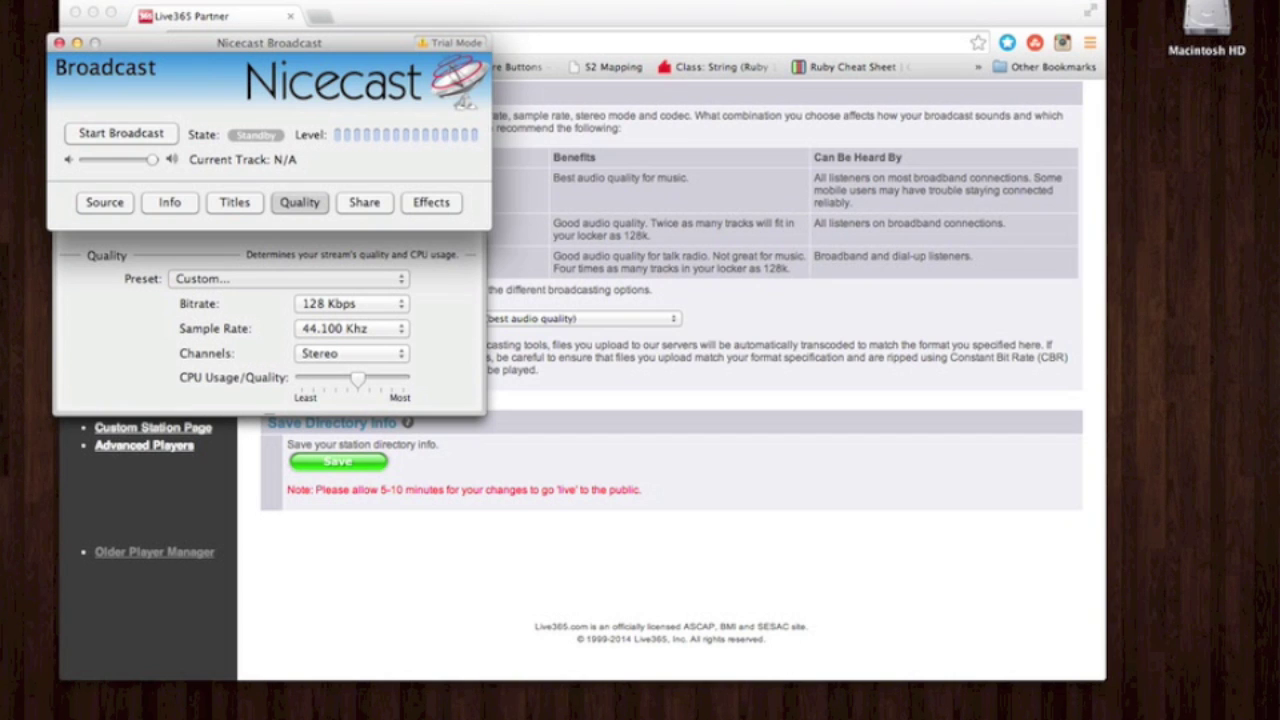
Step: Show the Server window via Window > Show Server, reposition it, and add an Untitled Server entry
left_click(240, 0)
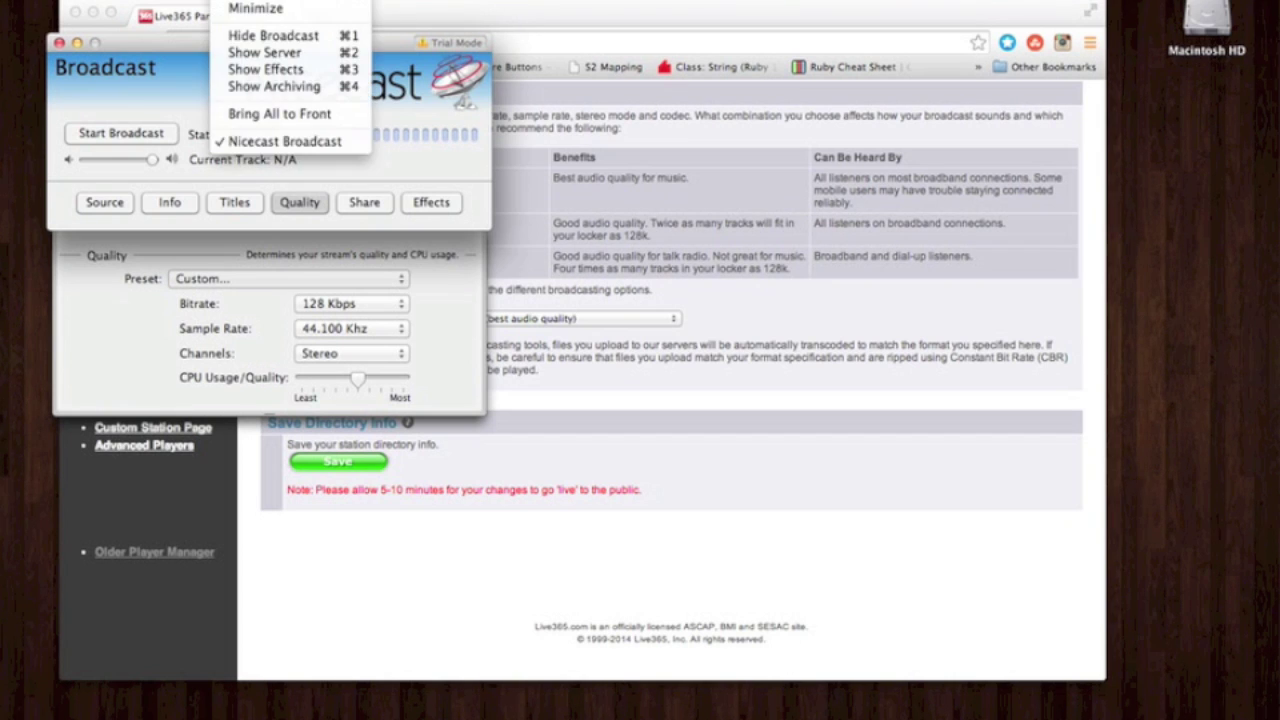
left_click(262, 53)
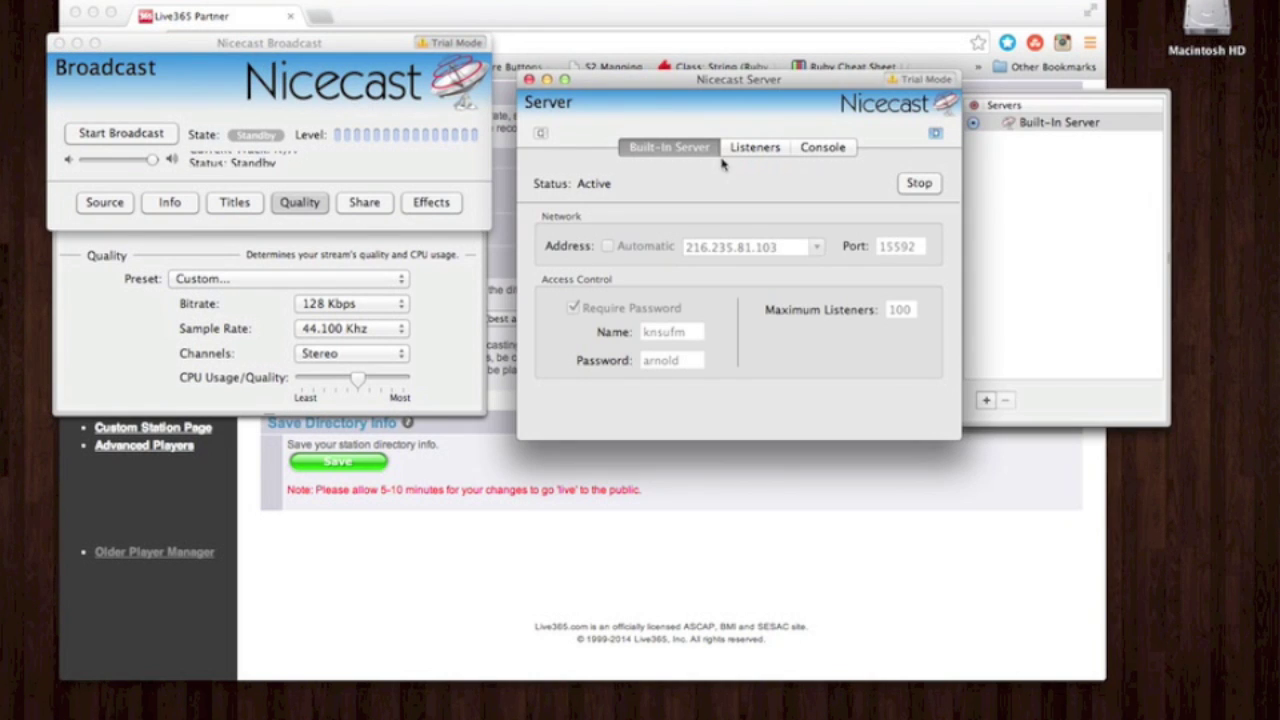
left_click_drag(626, 80, 608, 140)
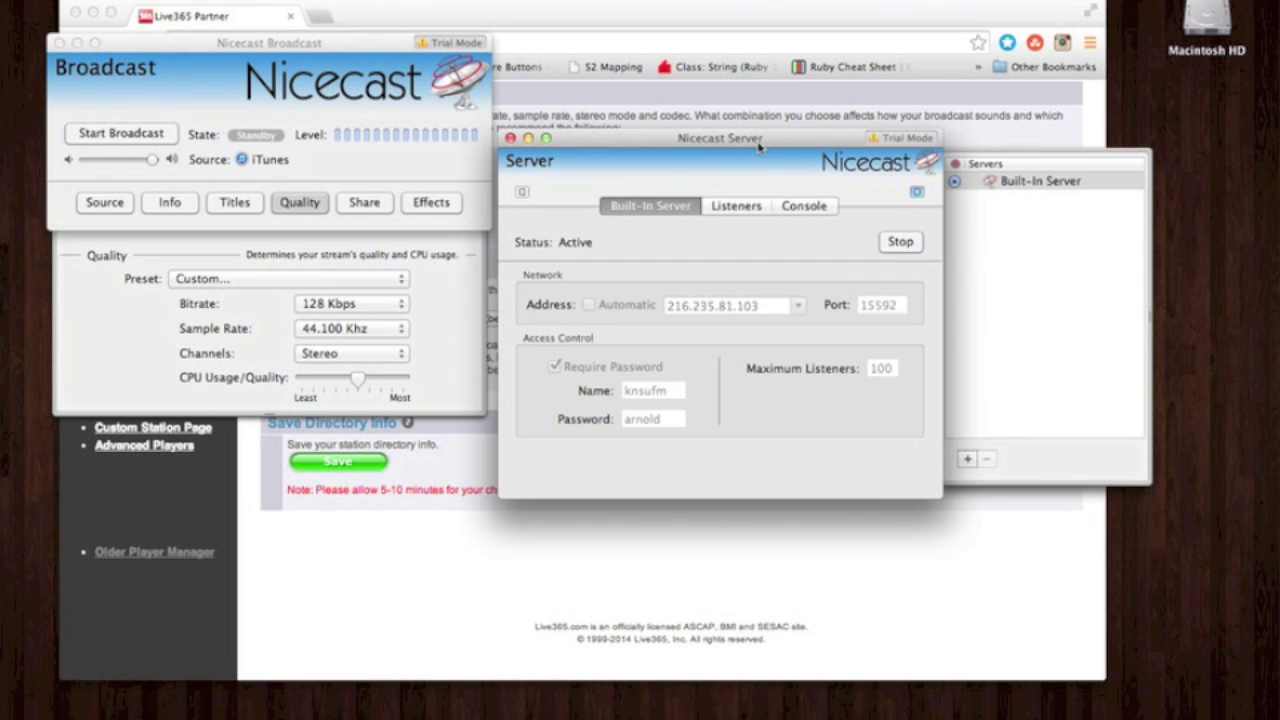
left_click(967, 458)
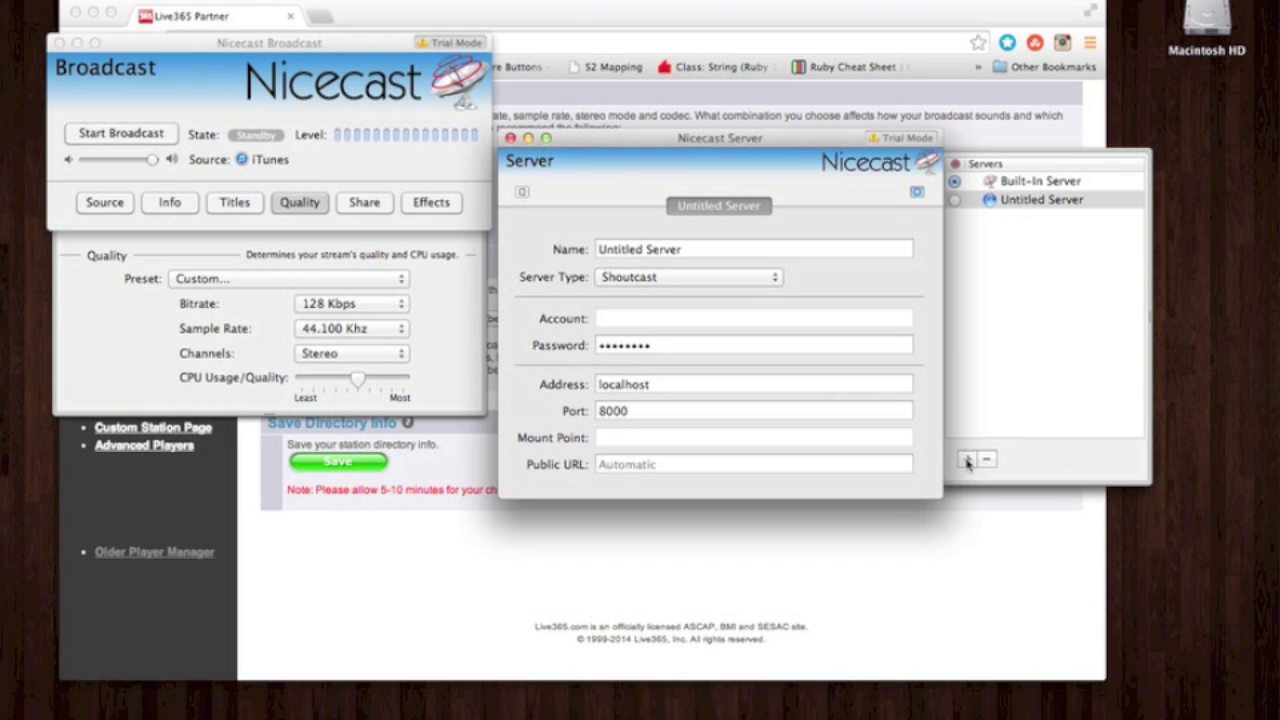
Step: Rename the new server to 'Blue Lake Radio Server' and set its type to Live365
left_click(674, 249)
key("super+a")
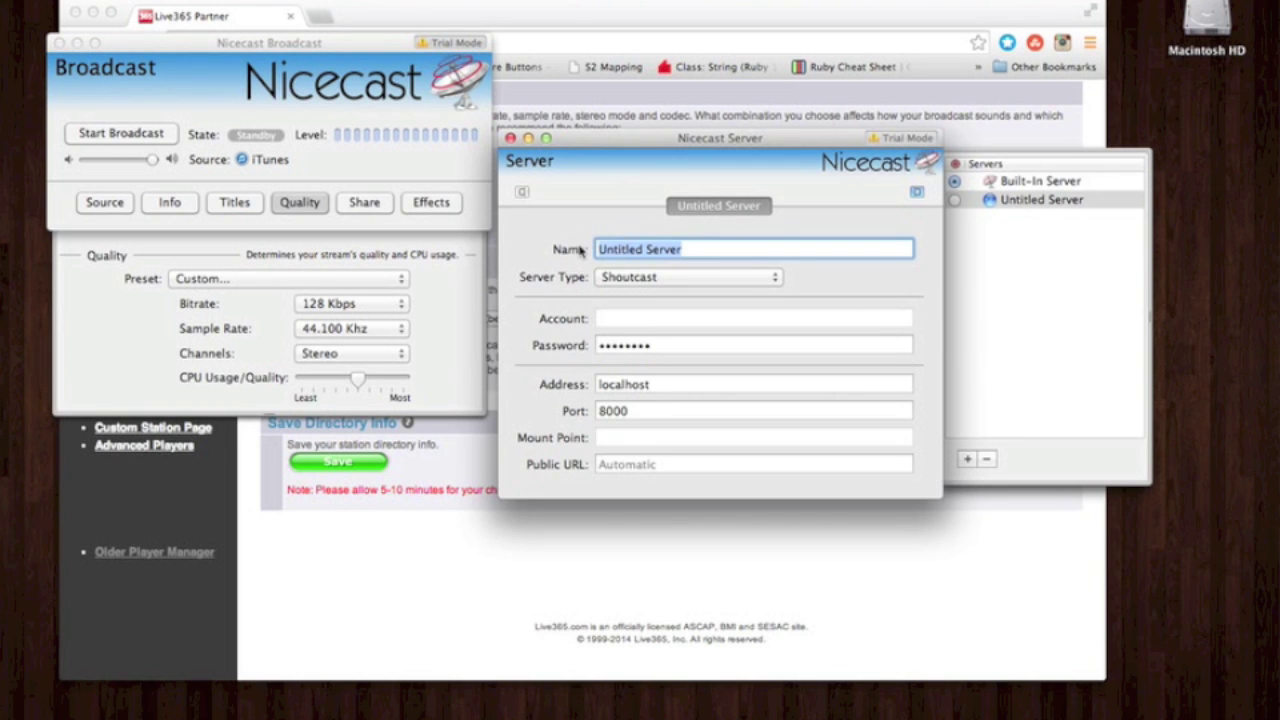
type("BLue")
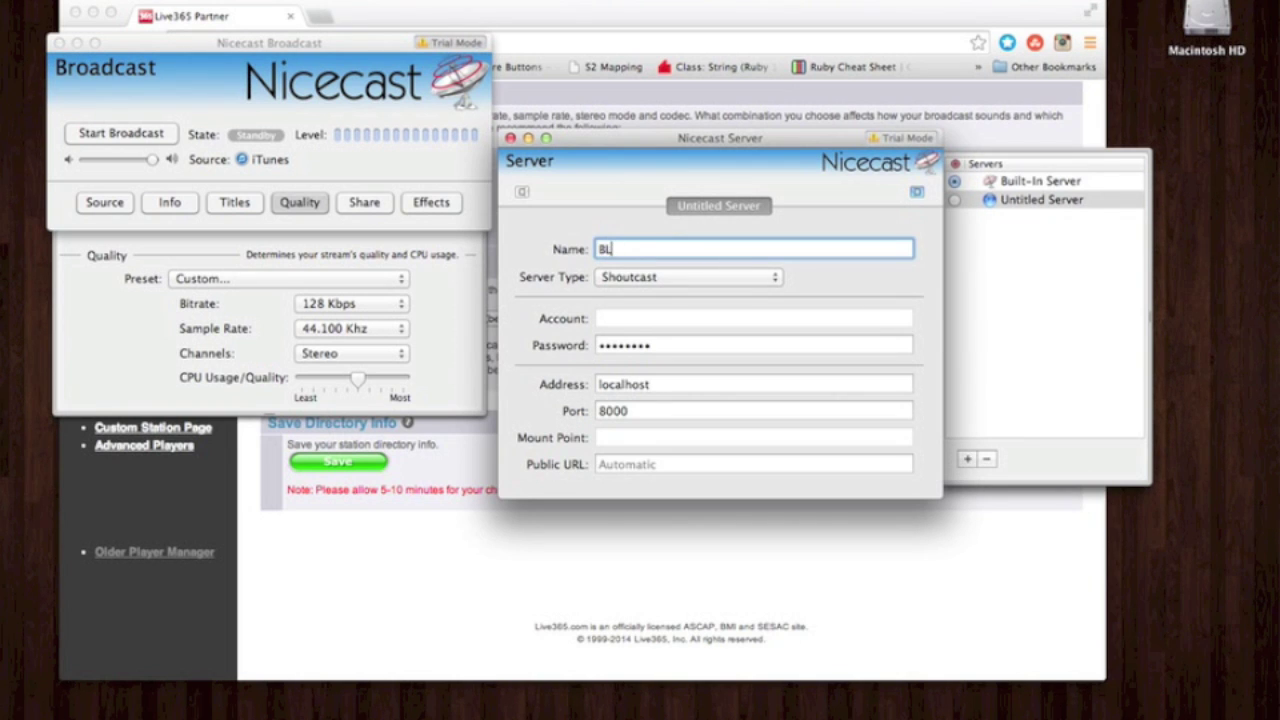
type("ake Radio Ser")
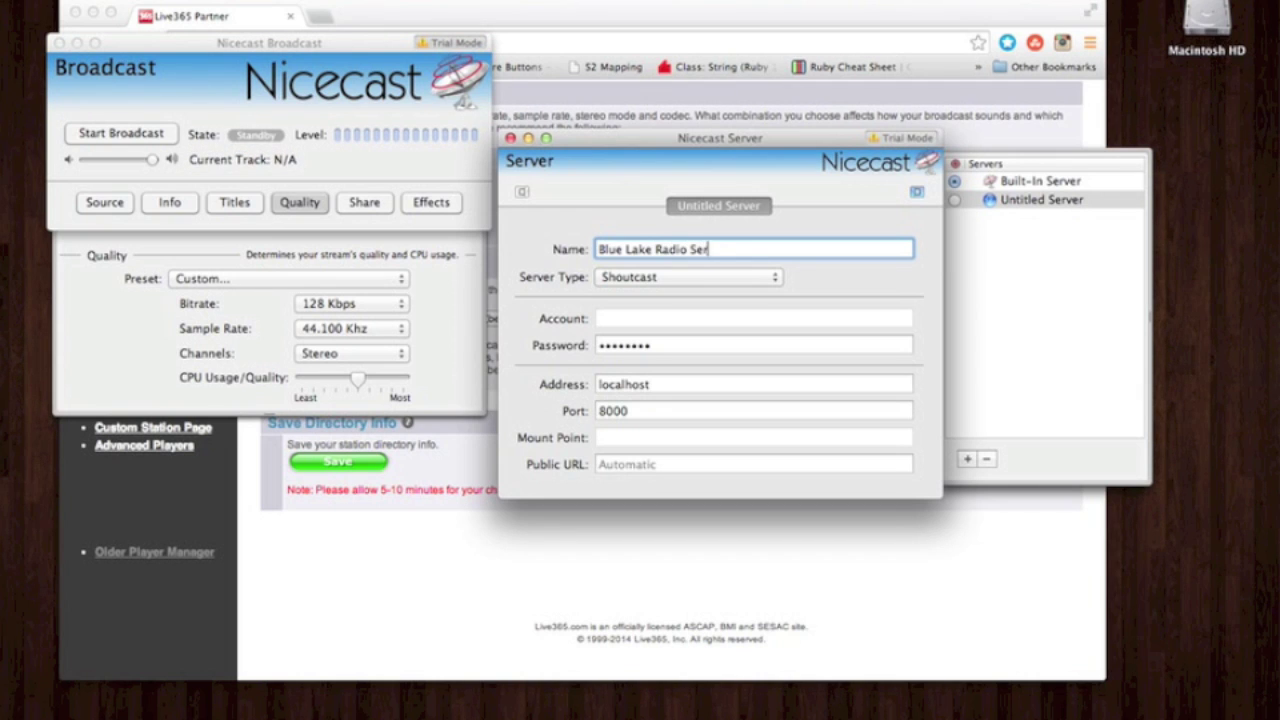
type("ver")
left_click(614, 280)
left_click(616, 303)
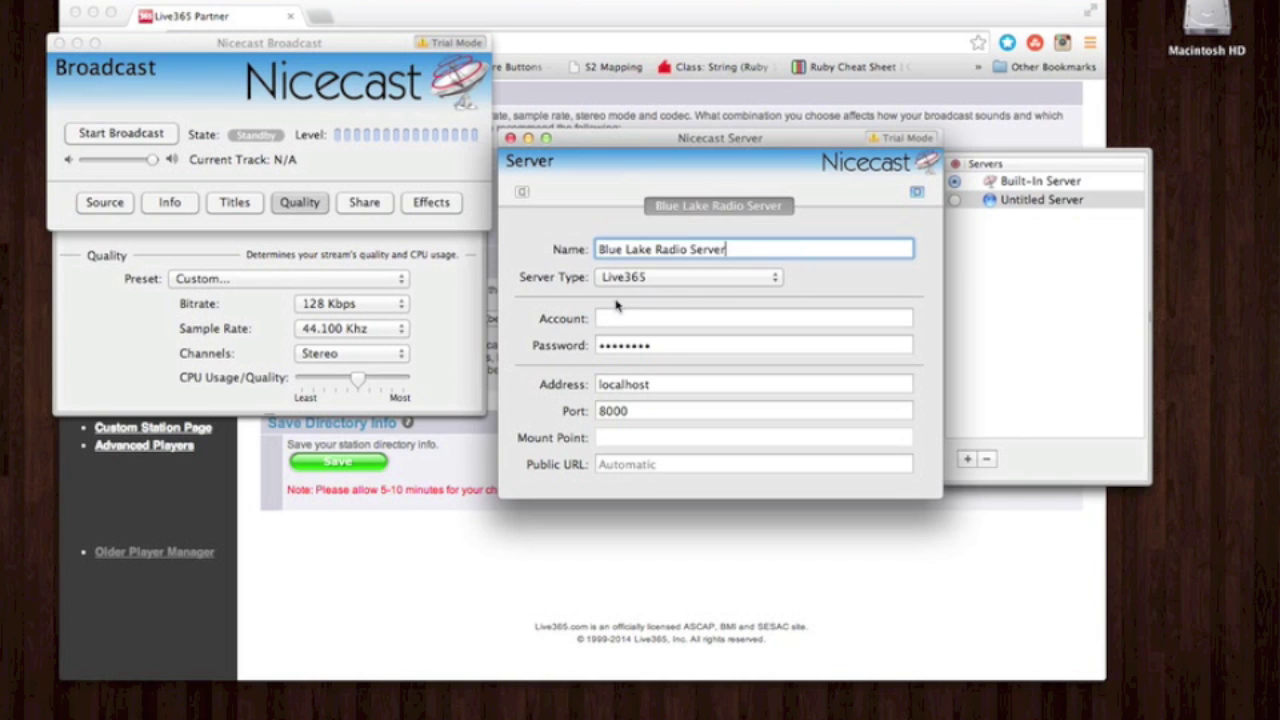
Step: Fill in the station's Live365 account name and password
left_click(631, 317)
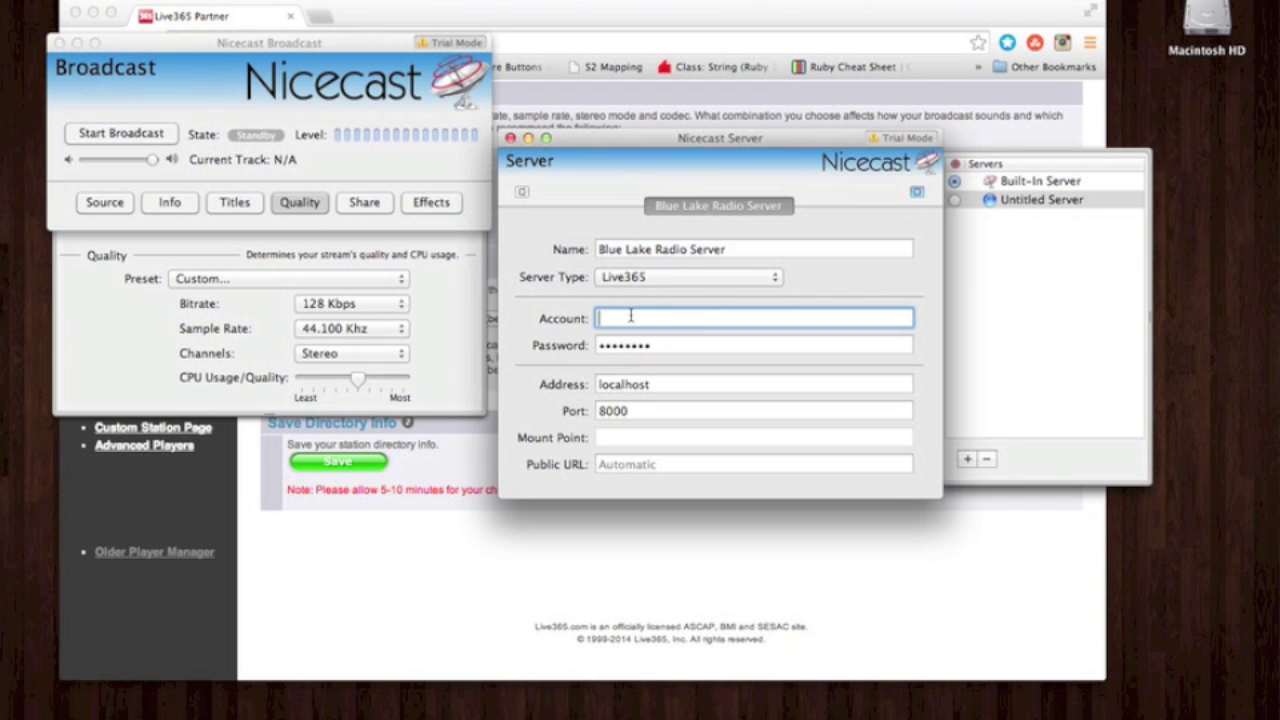
type("bluelakeradio")
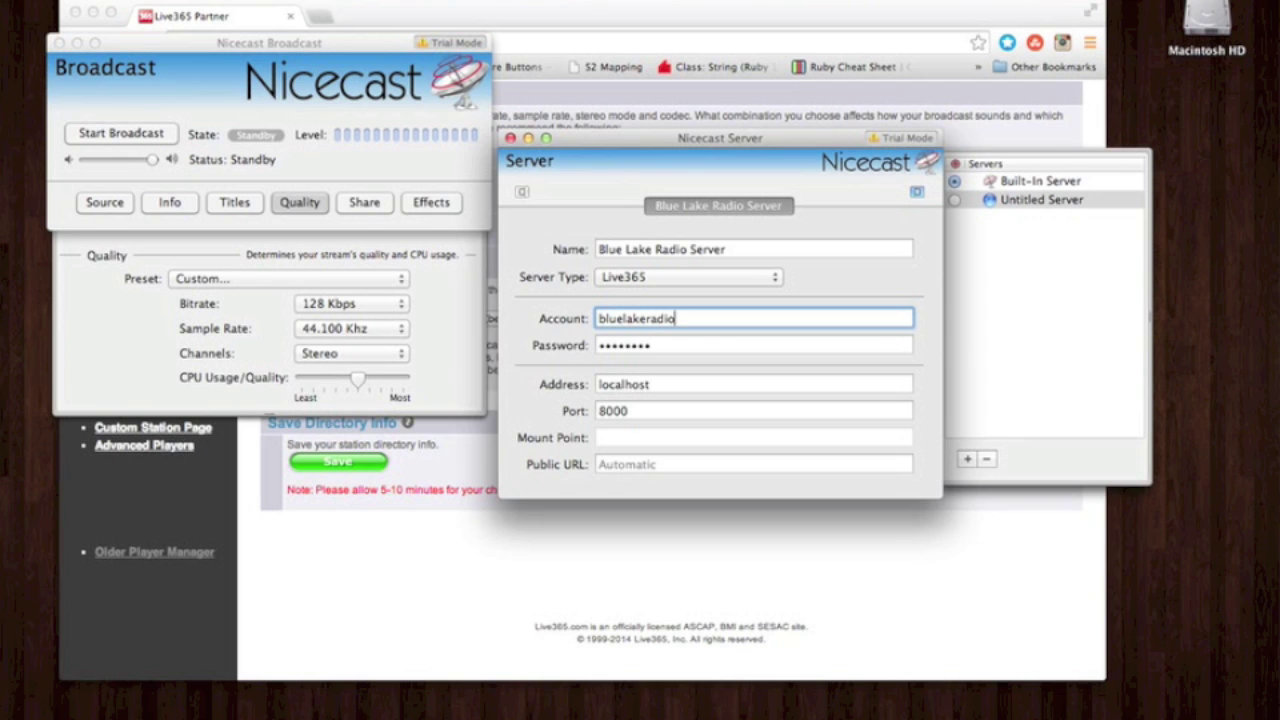
left_click(670, 342)
key("super+a")
type("•••")
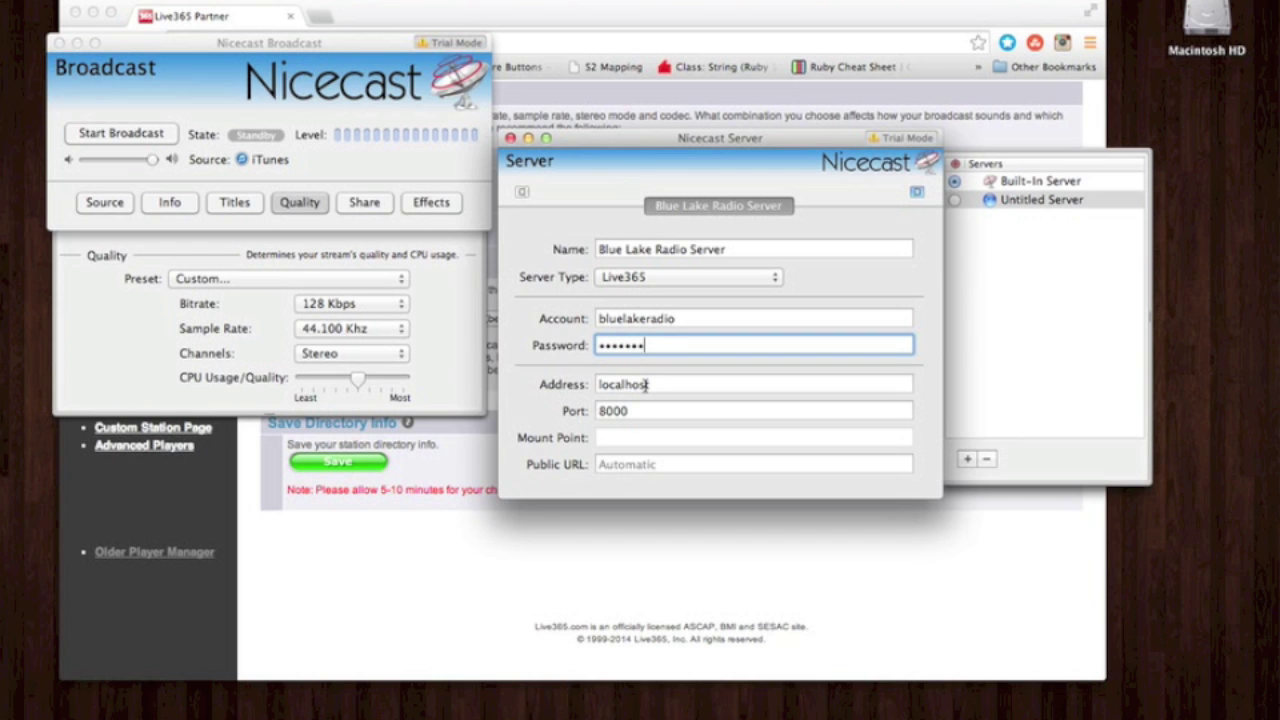
left_click(594, 31)
Step: Set the Live365 station's broadcast mode to Live Broadcast on the Controls page and save
scroll(643, 253, "up", 1)
scroll(643, 253, "up", 10)
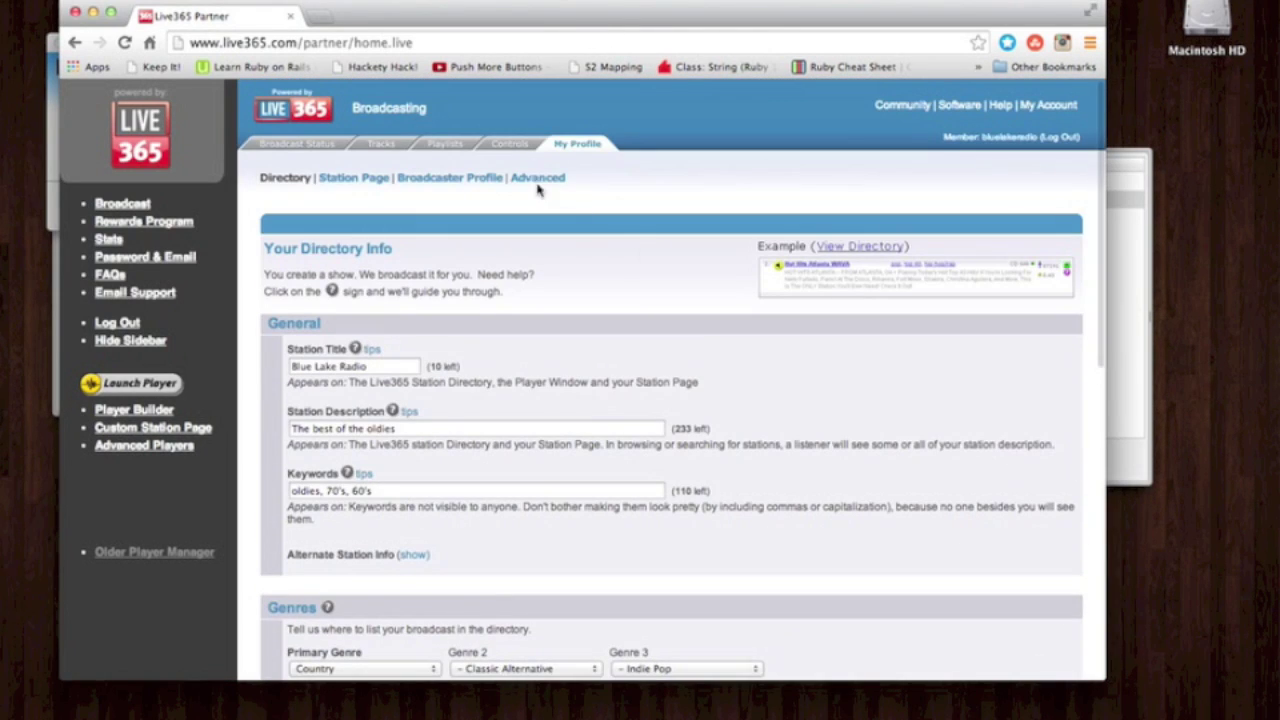
left_click(508, 150)
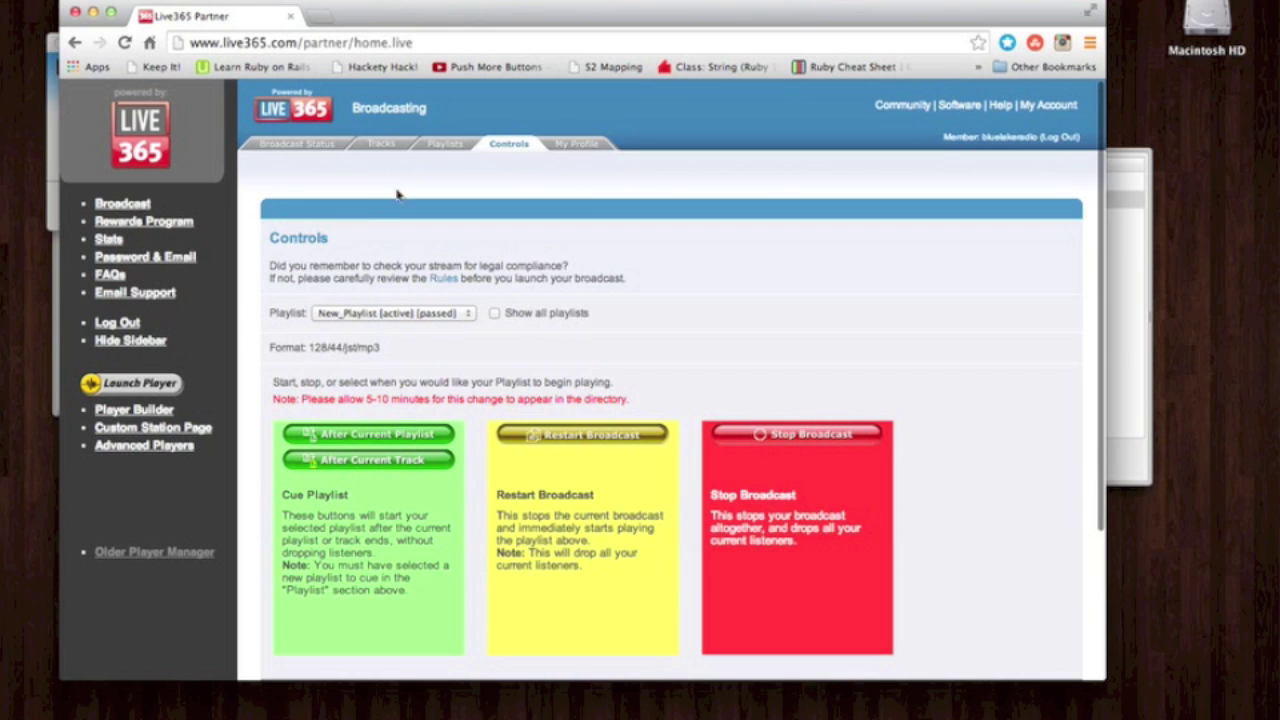
scroll(365, 200, "down", 5)
scroll(360, 210, "down", 1)
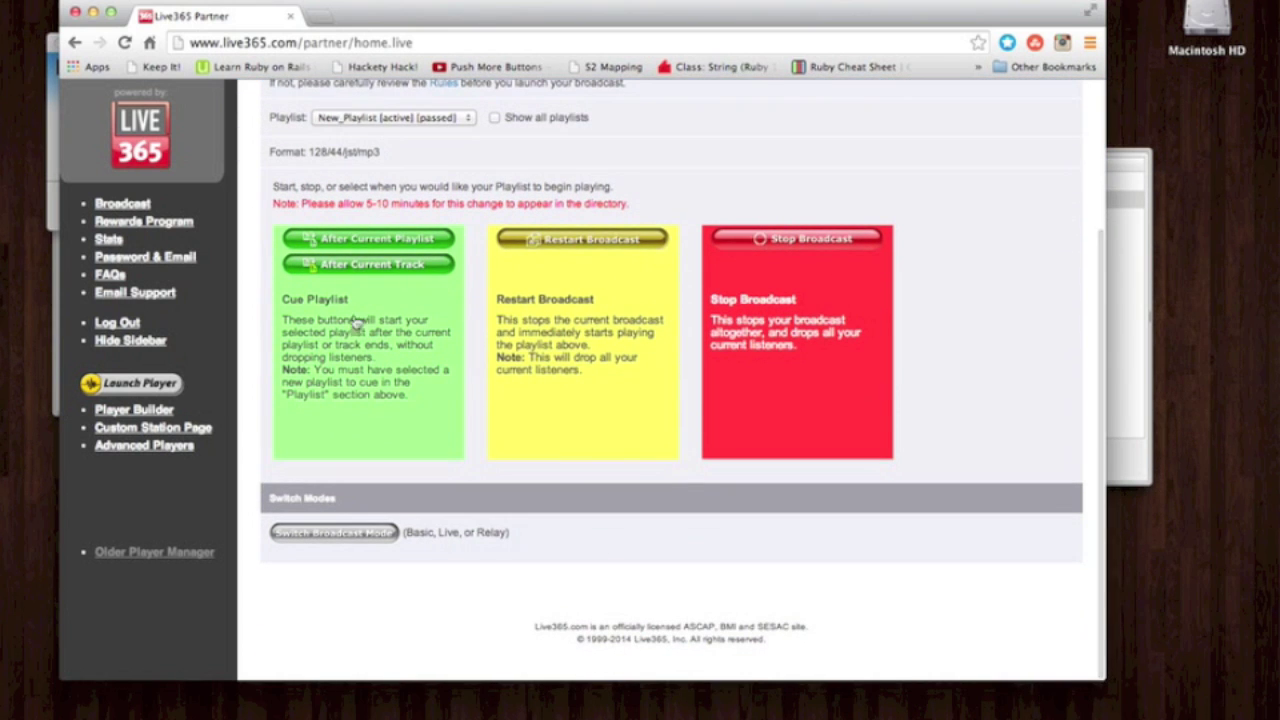
left_click(346, 533)
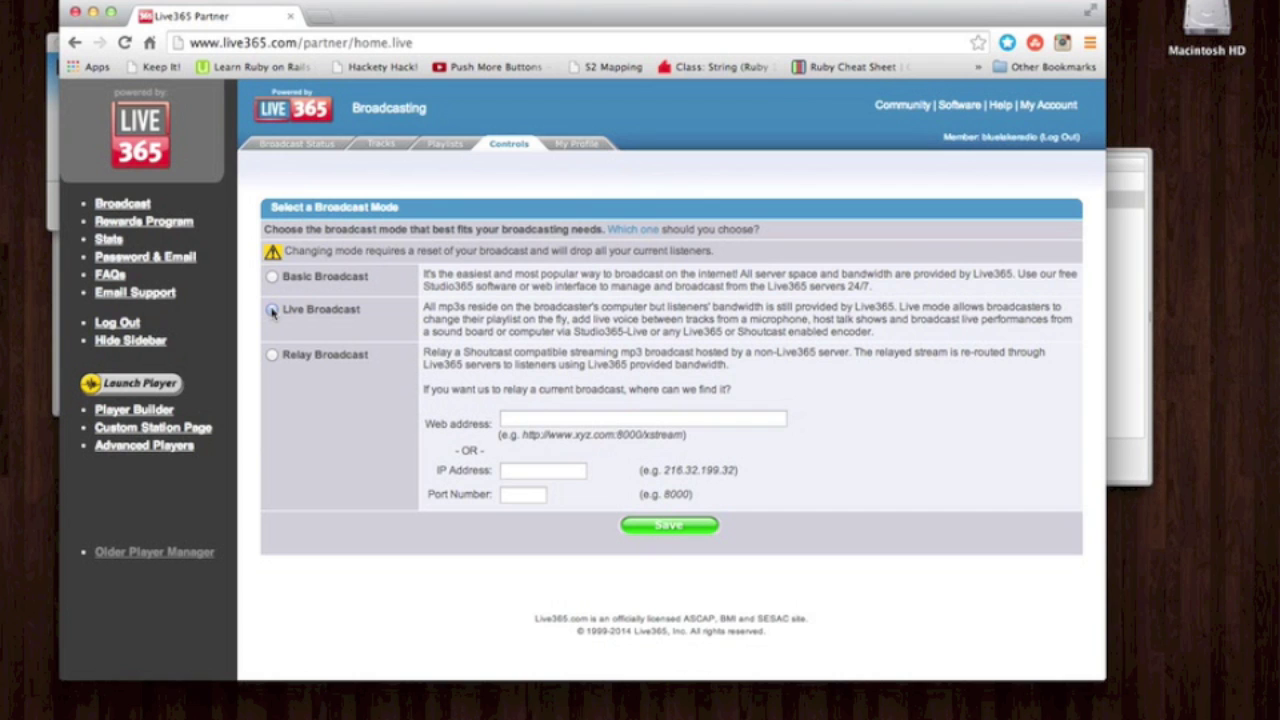
left_click(683, 530)
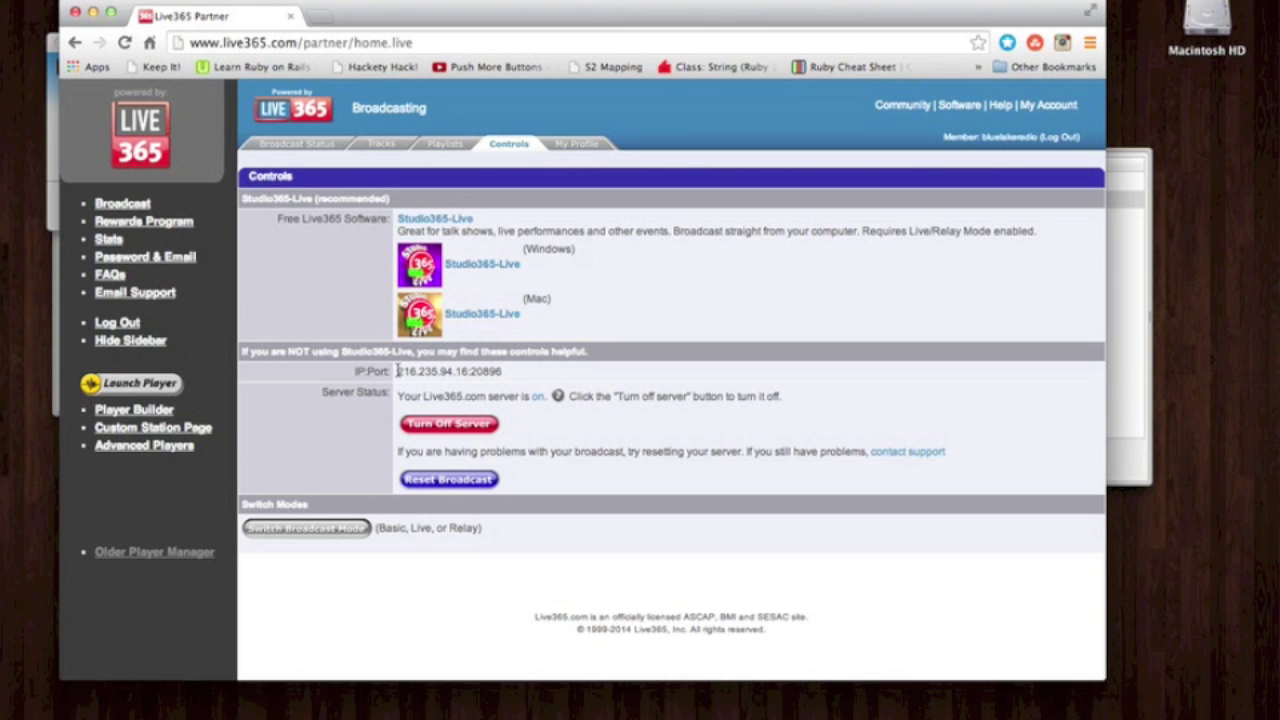
Step: Replace localhost with the Live365 server IP 216.235.94.16 in the server's Address field
left_click_drag(397, 371, 467, 371)
key("super+c")
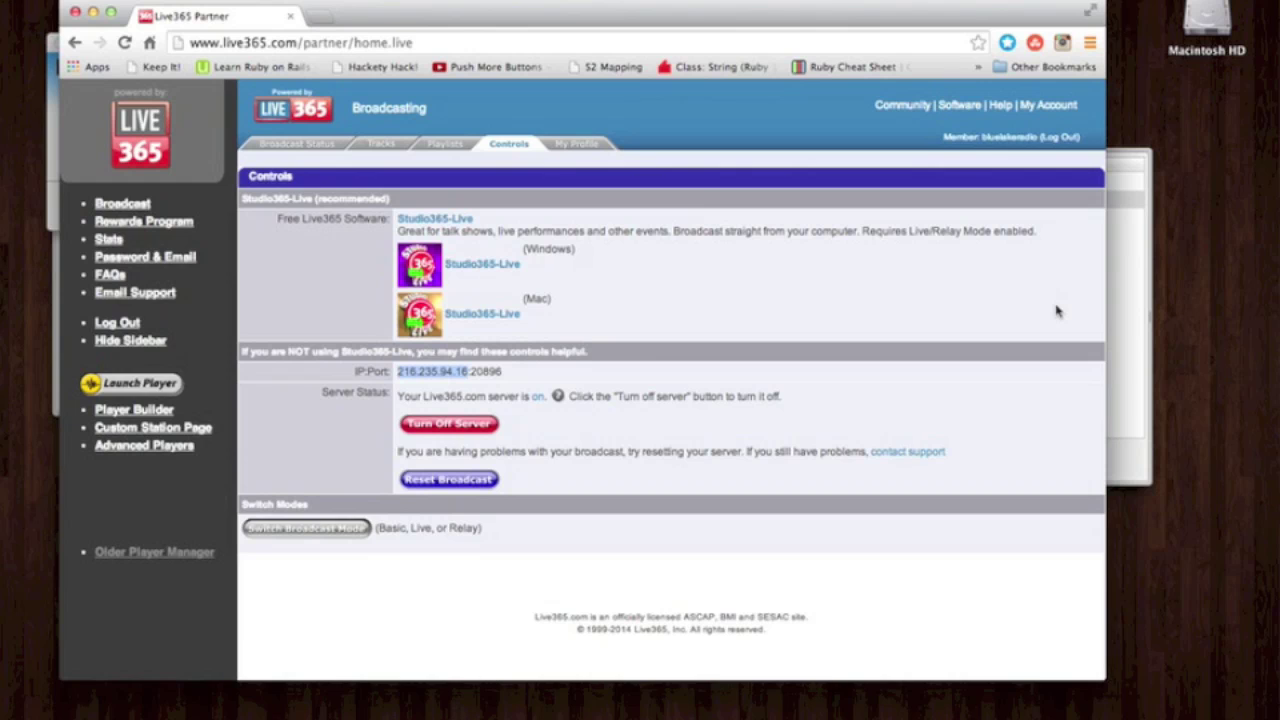
left_click(1136, 294)
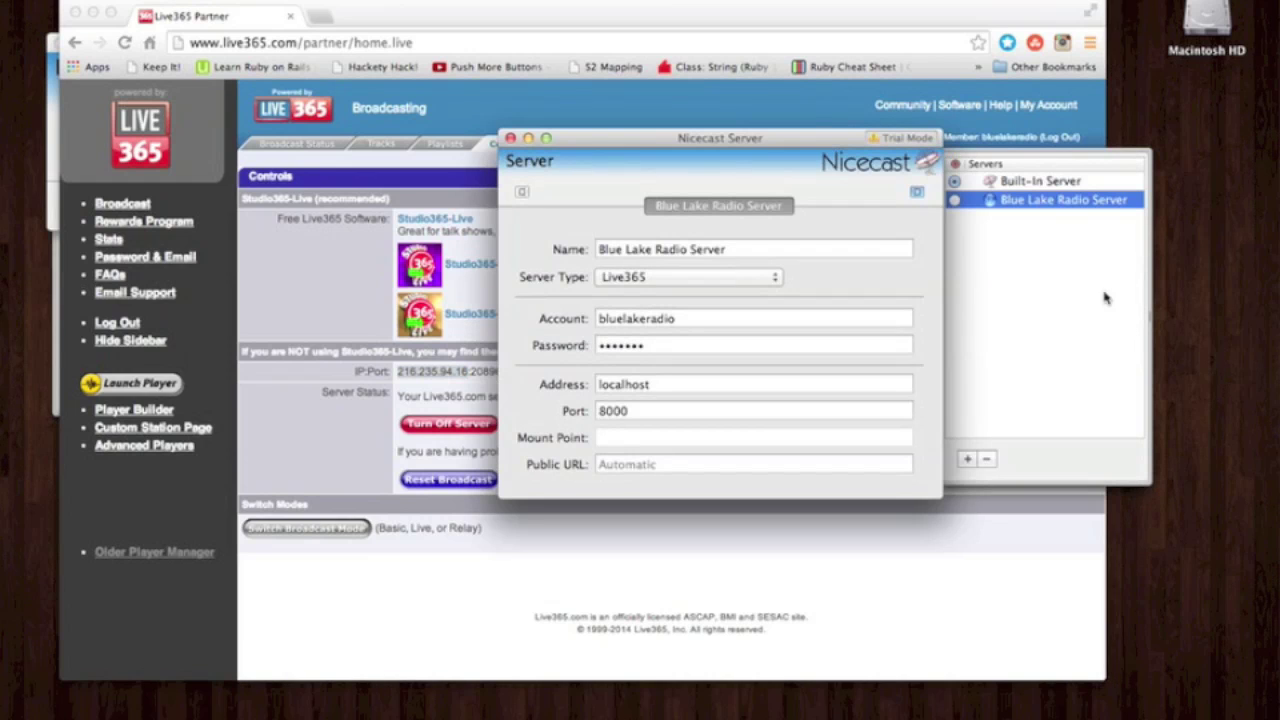
left_click(654, 385)
left_click_drag(654, 385, 587, 384)
key("super+v")
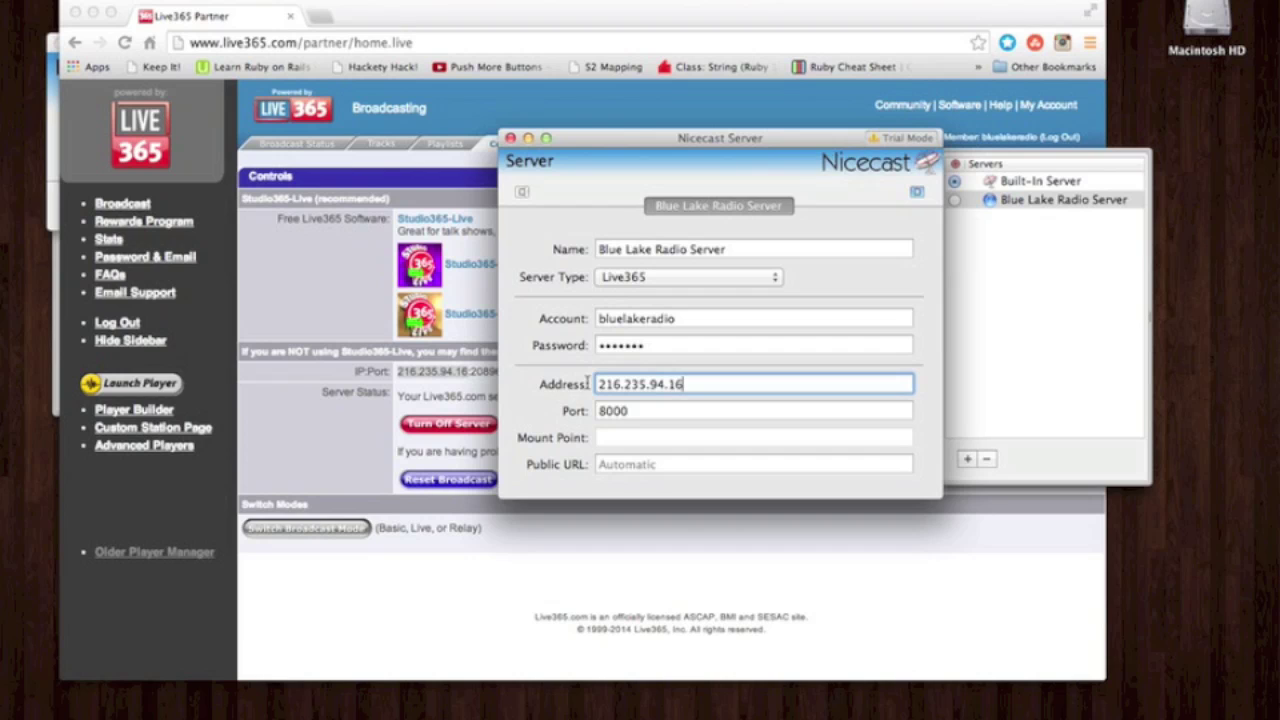
Step: Replace port 8000 with 20896 and make Blue Lake Radio Server the active server
left_click(369, 336)
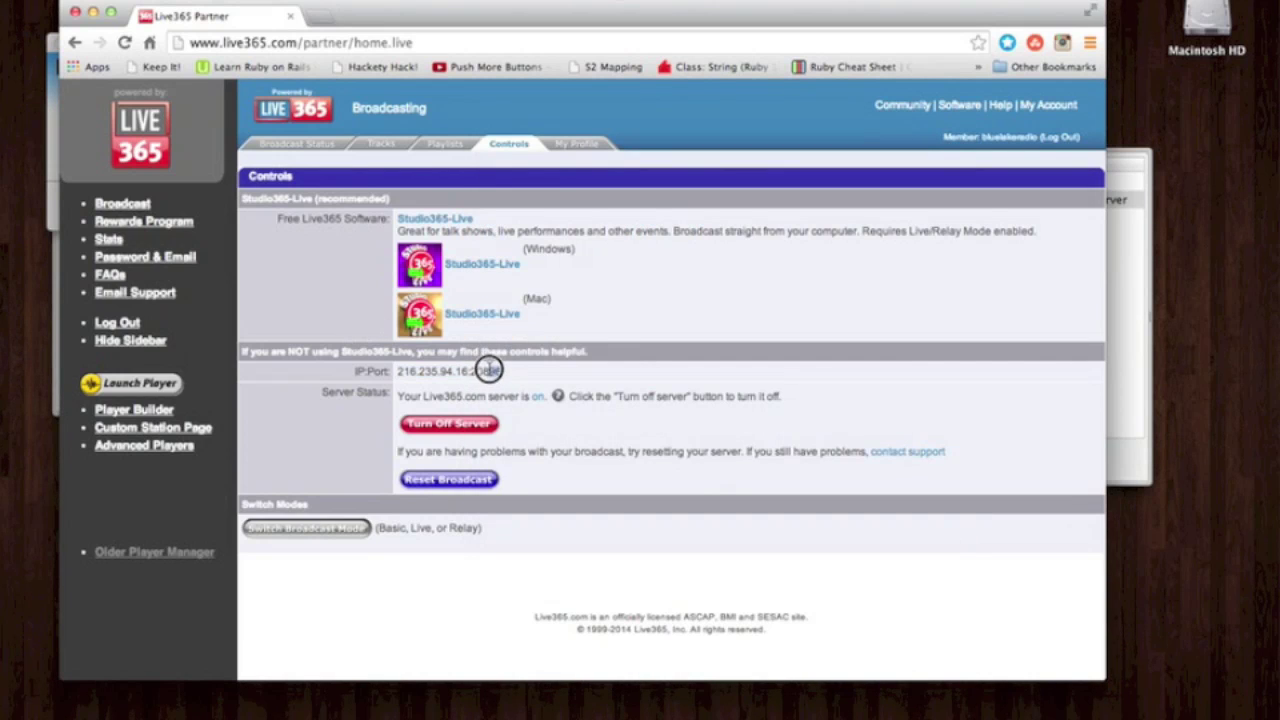
left_click_drag(502, 372, 472, 372)
key("super+c")
left_click(1120, 313)
left_click(648, 411)
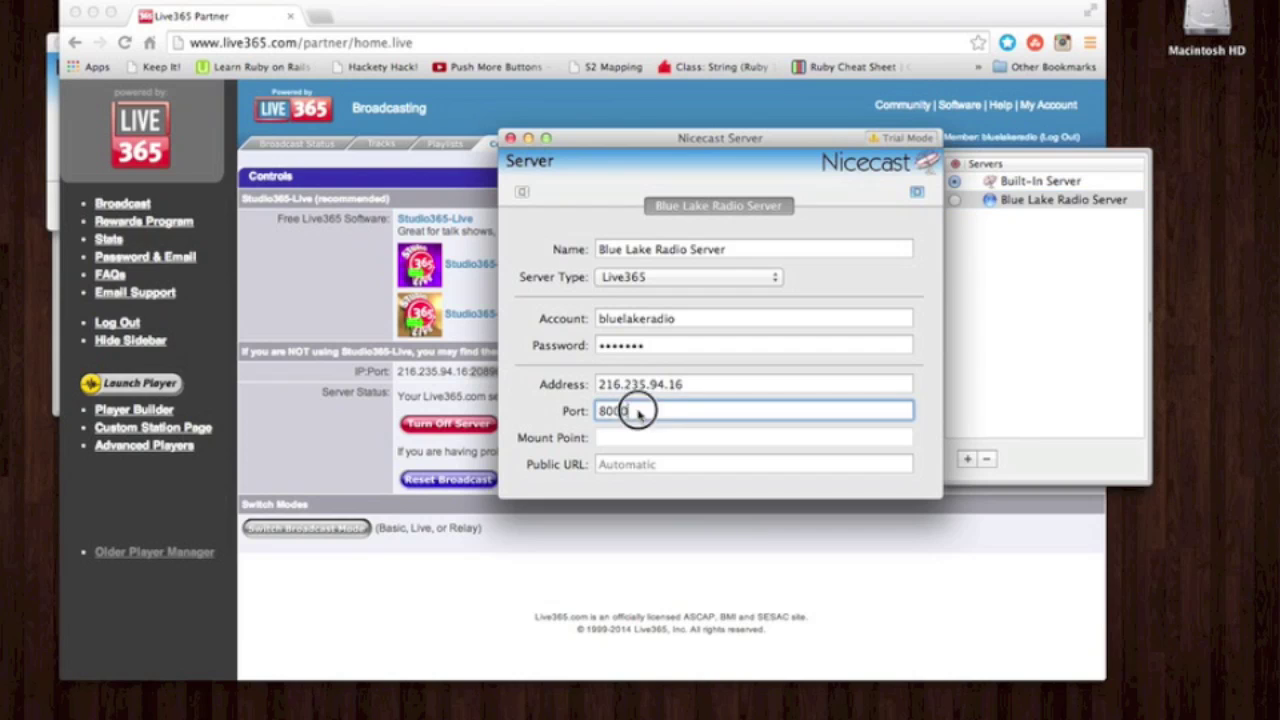
left_click_drag(632, 411, 585, 411)
key("super+v")
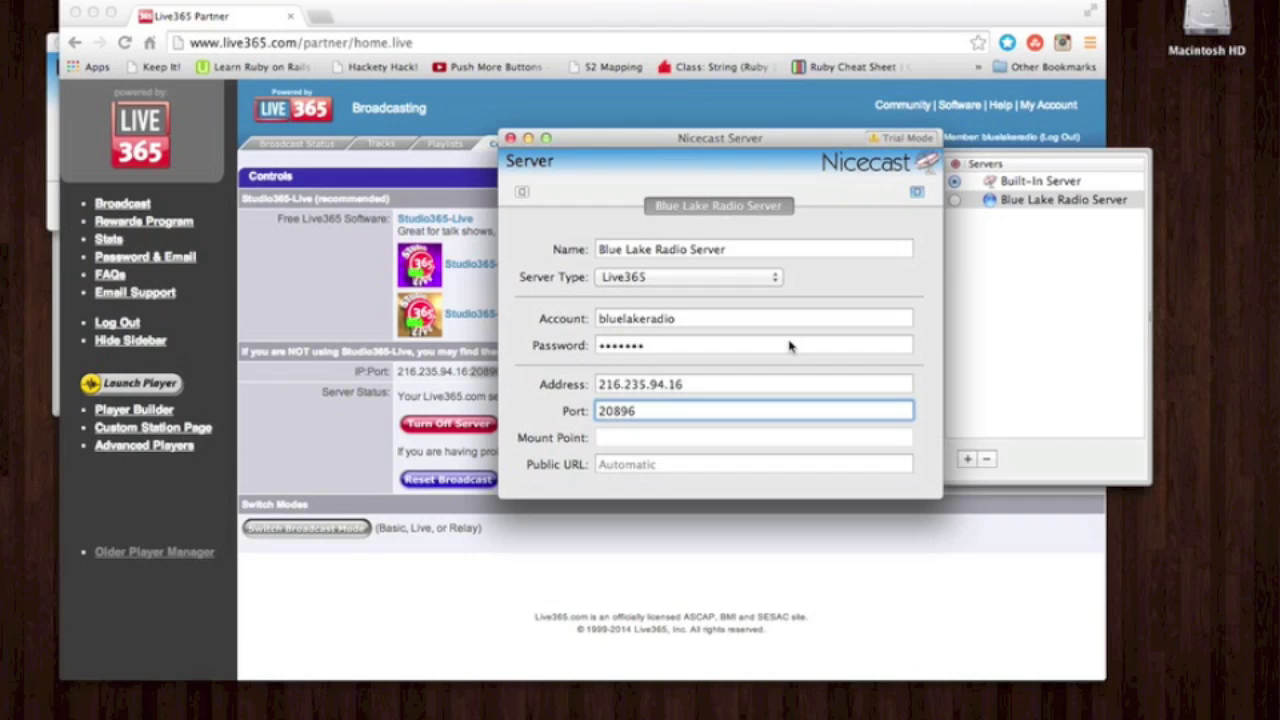
left_click(955, 201)
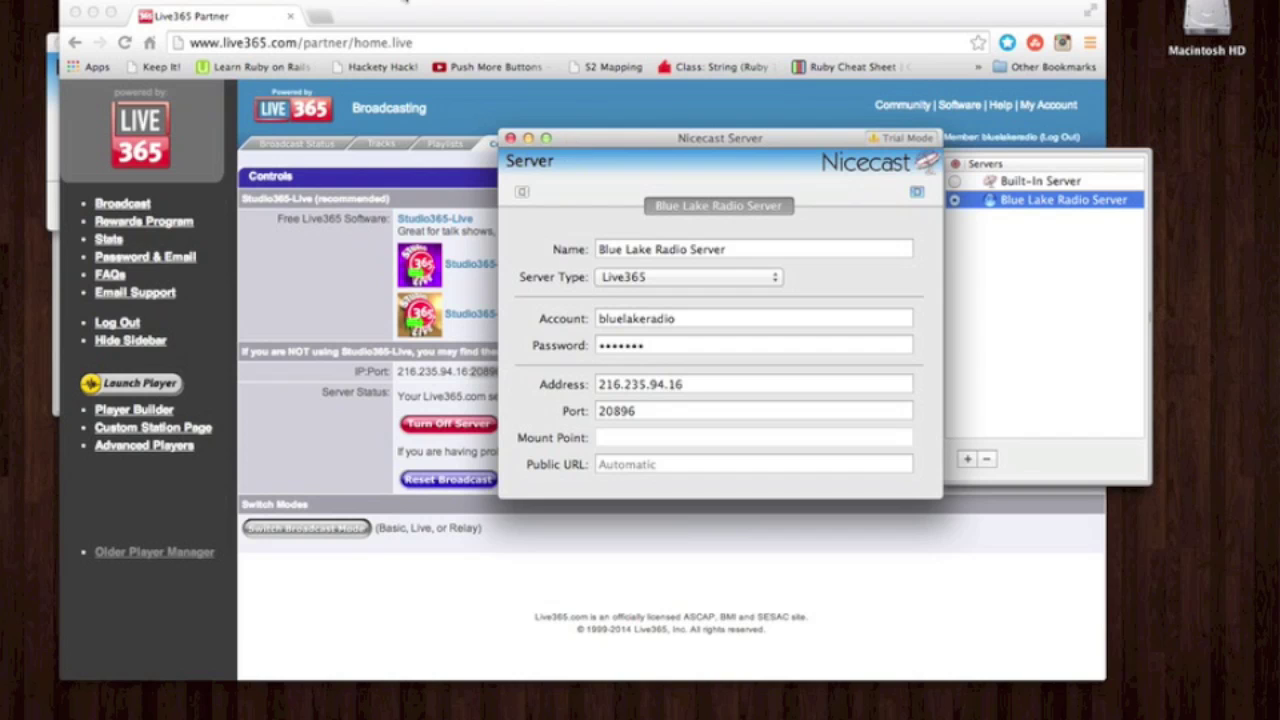
left_click(396, 16)
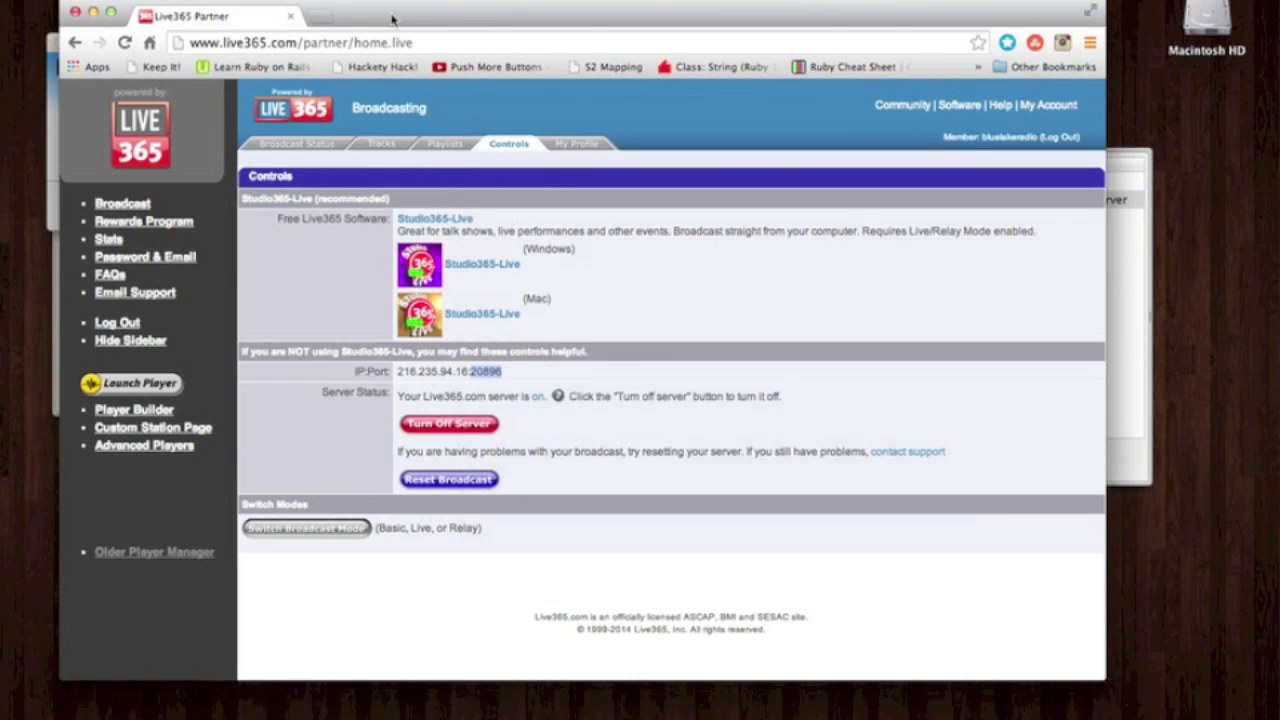
Step: Minimize the browser and reopen the Server window beside the Broadcast window at 128 Kbps stereo
left_click(91, 12)
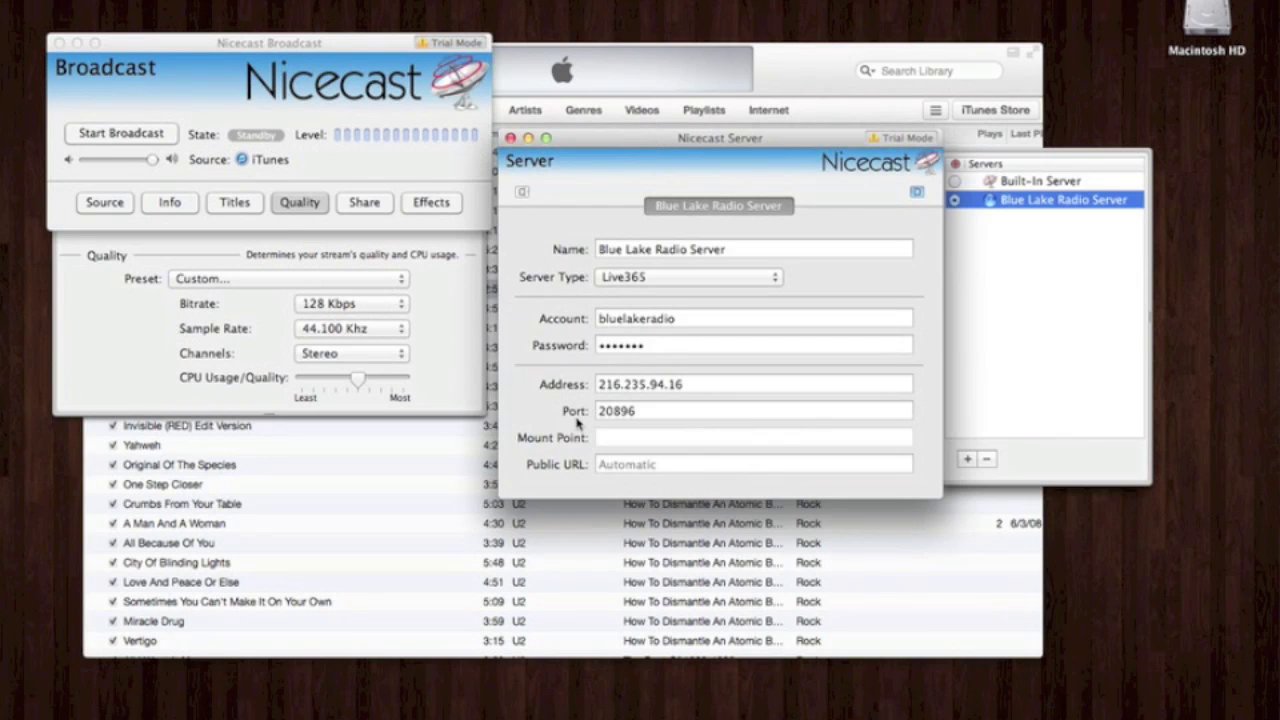
left_click(510, 138)
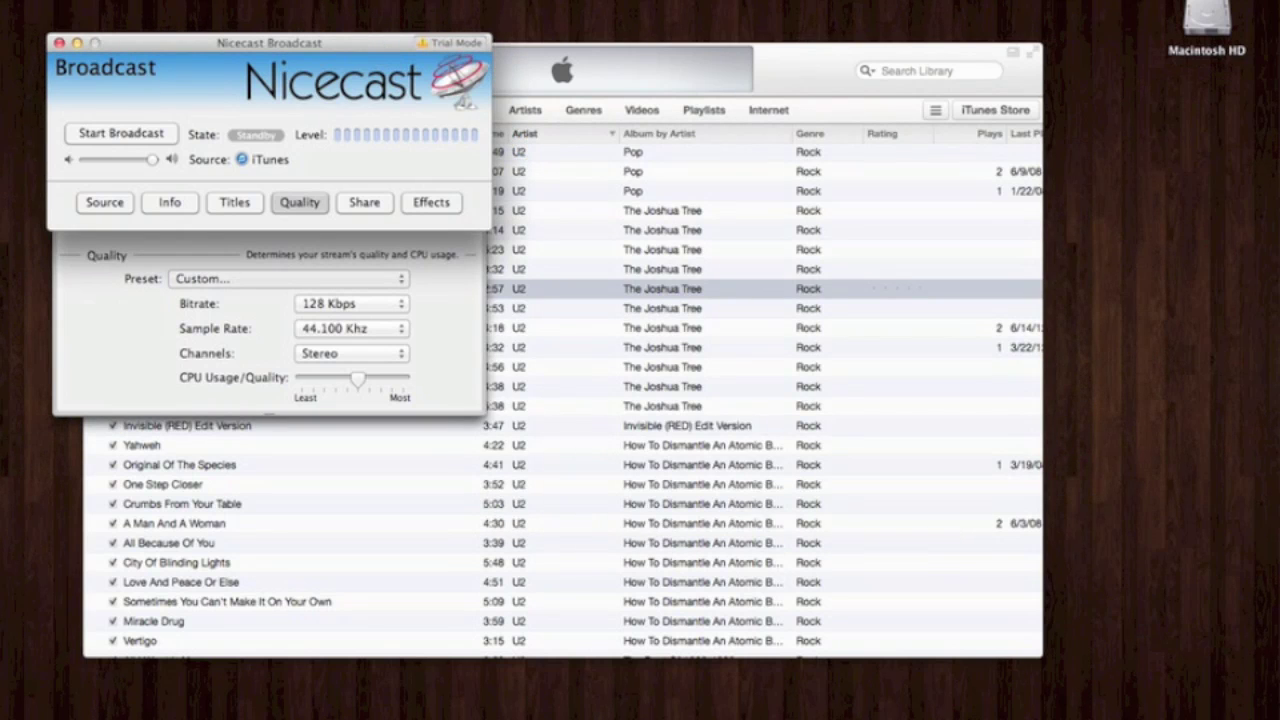
left_click(225, 0)
left_click(275, 49)
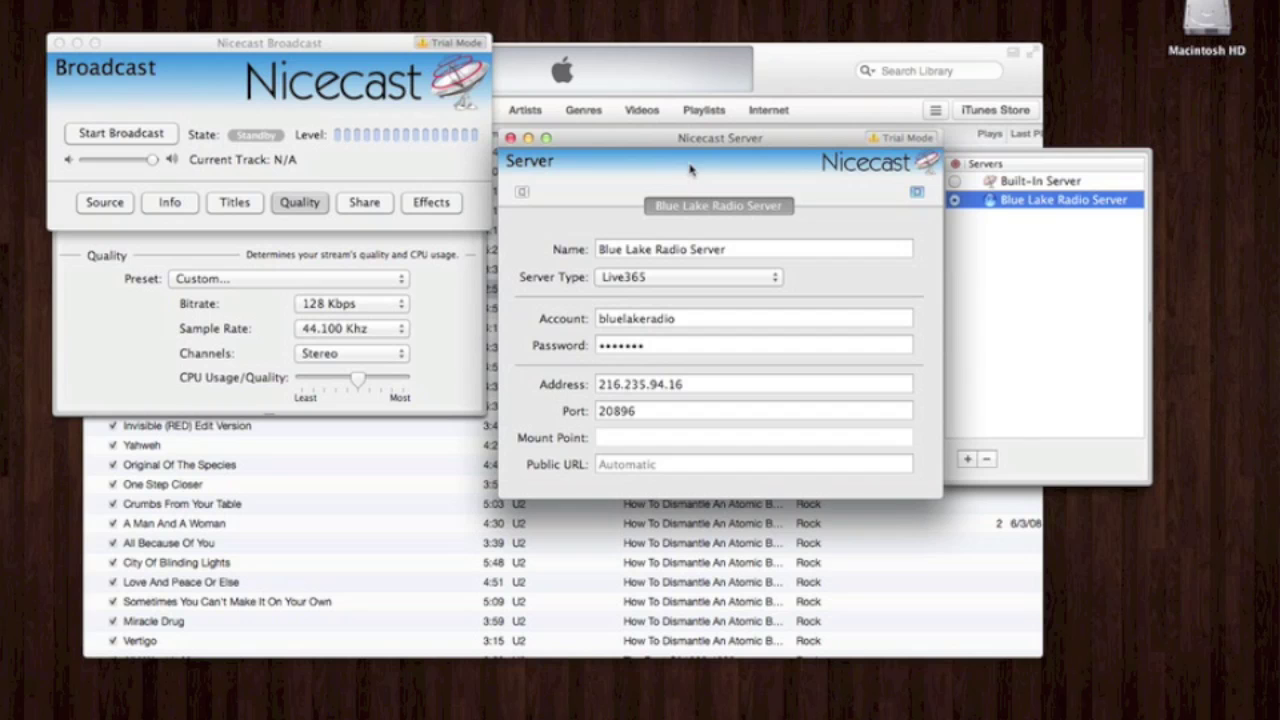
left_click(305, 44)
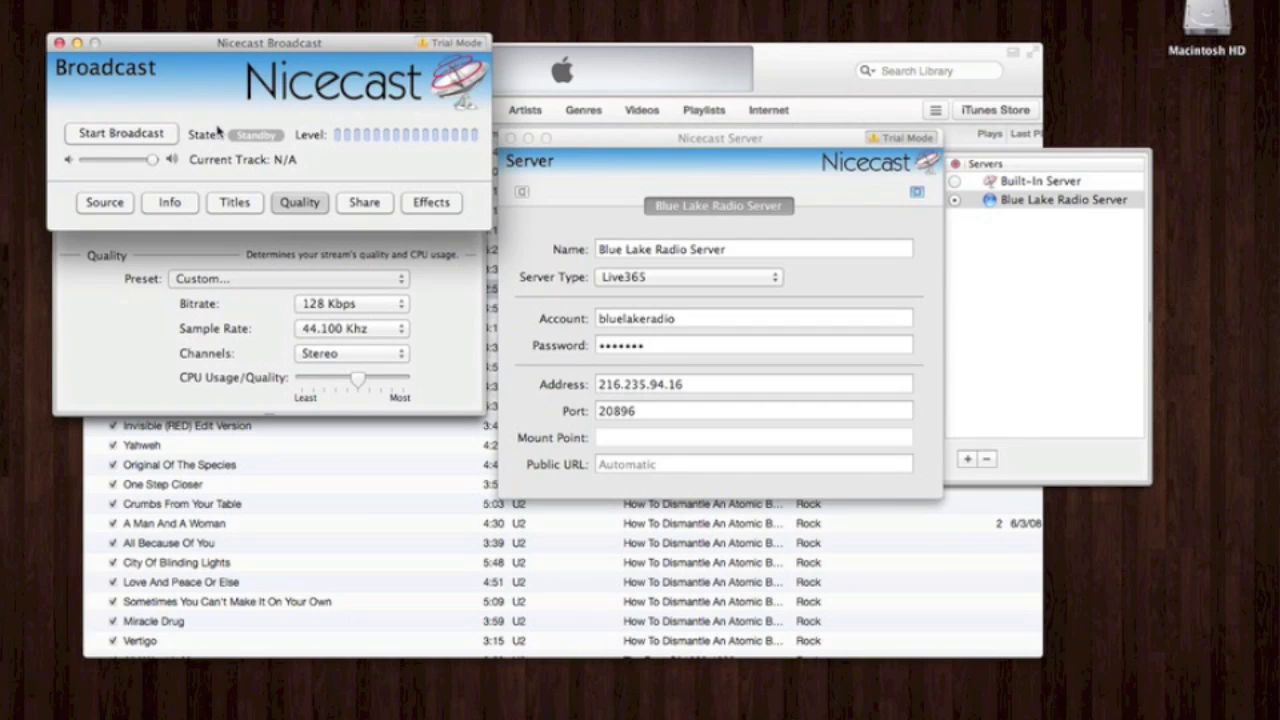
Step: Play 'In God's Country' in iTunes and start the broadcast, choosing Quit And Relaunch
left_click(777, 63)
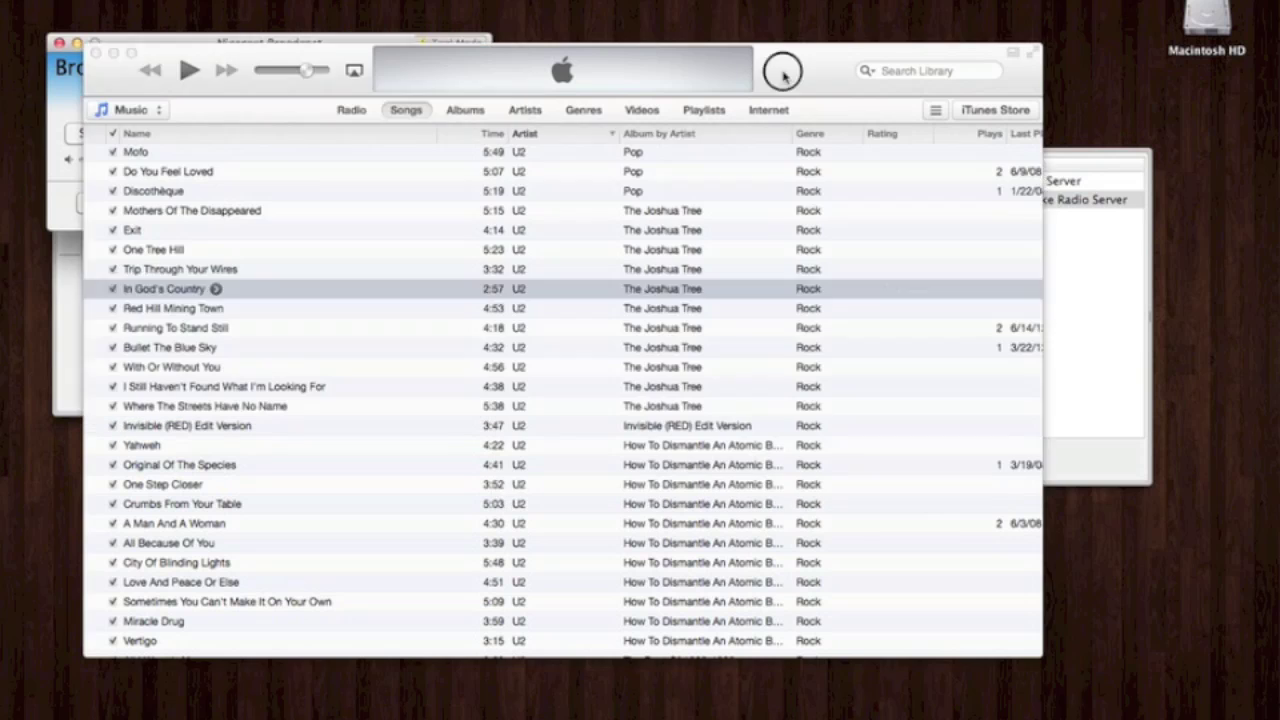
double_click(166, 288)
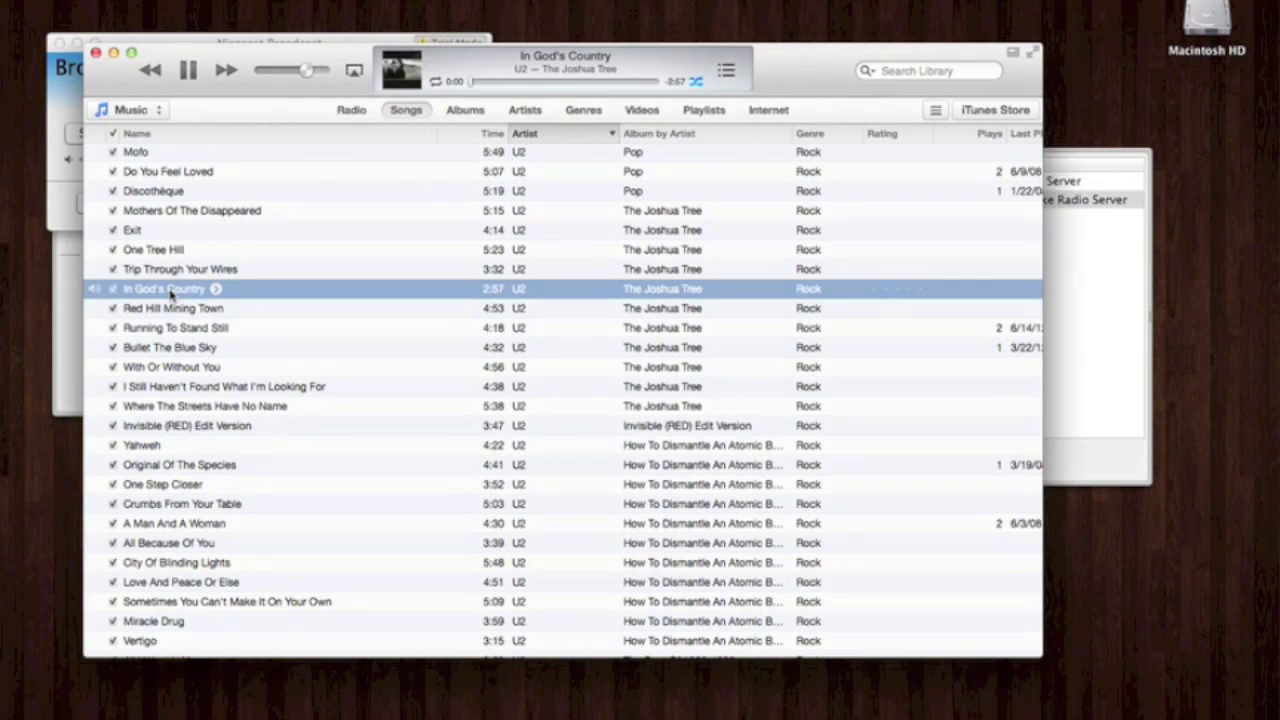
key("XF86AudioLowerVolume")
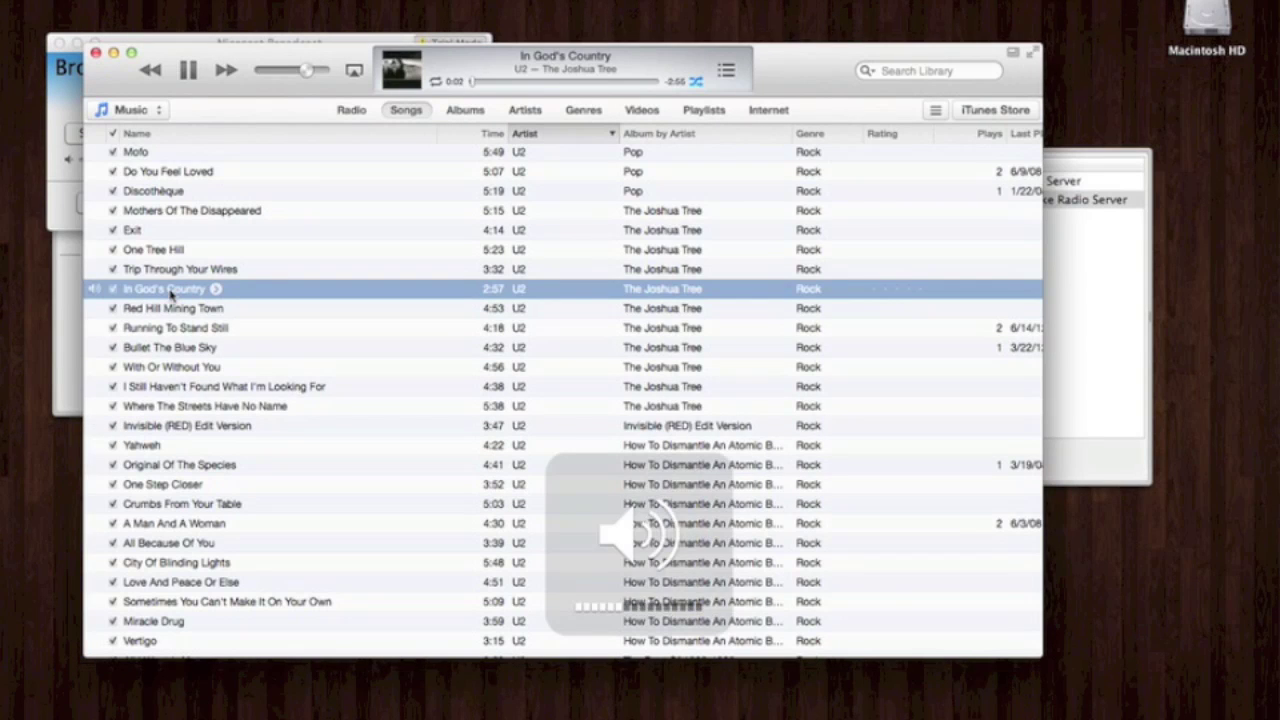
left_click(137, 43)
left_click(132, 136)
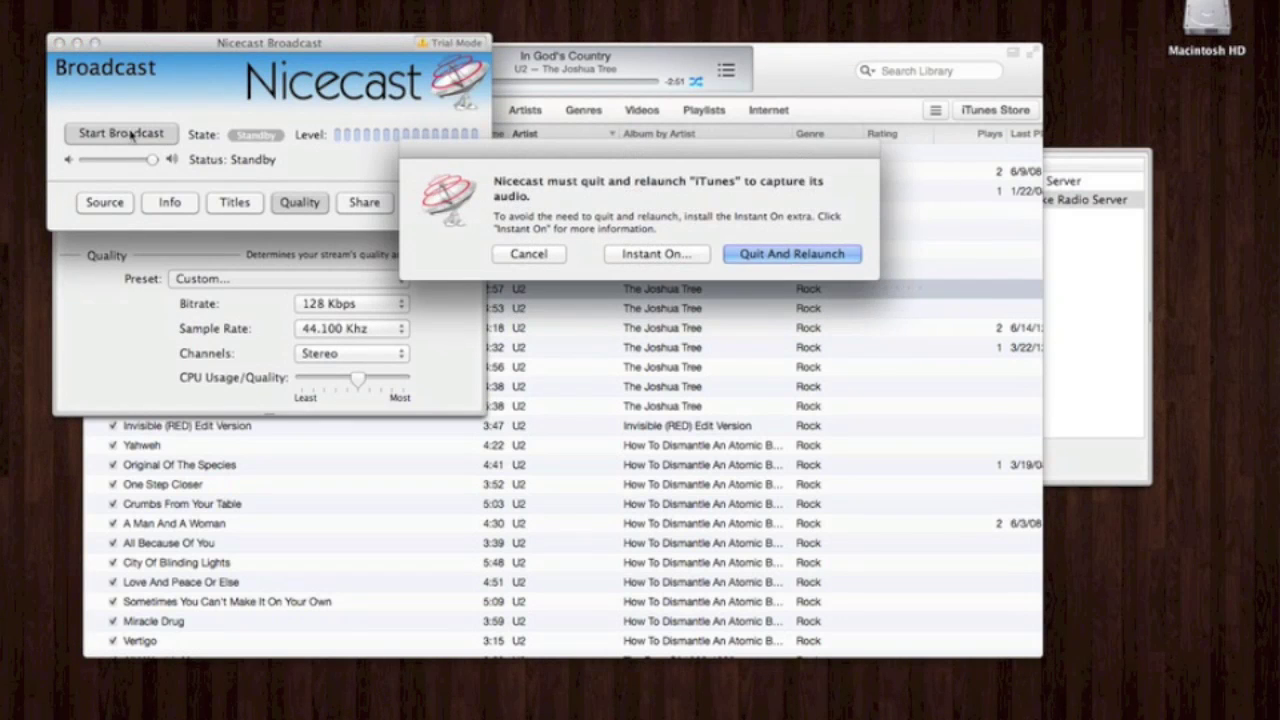
left_click(805, 254)
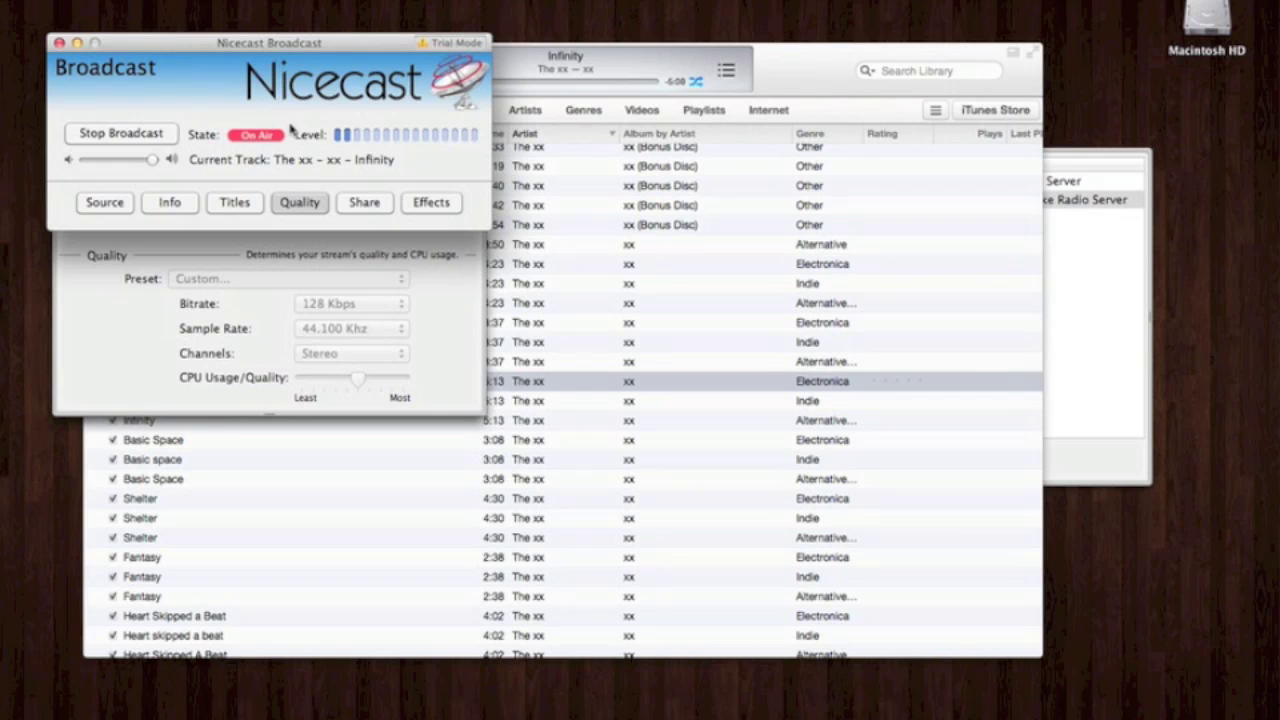
Step: Rearrange the iTunes and Server windows, confirm Nicecast is On Air, and restore the Live365 browser
left_click_drag(802, 68, 800, 150)
left_click(1124, 290)
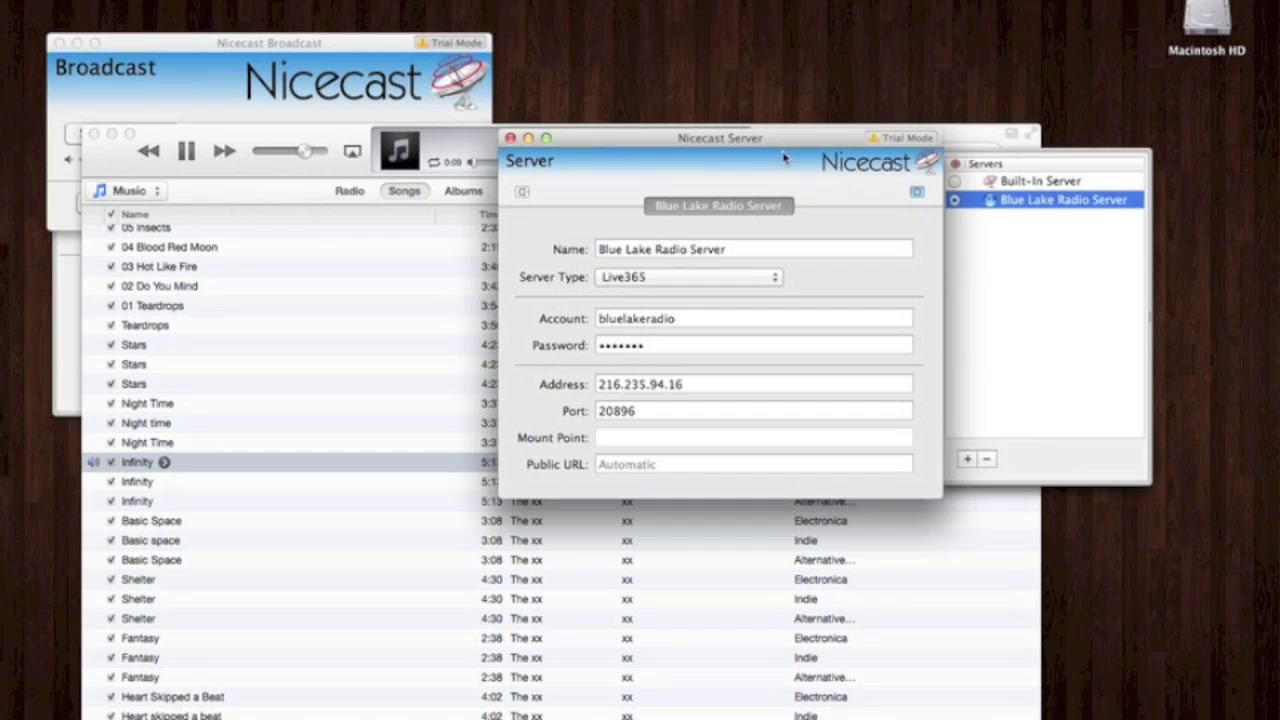
left_click_drag(752, 140, 790, 61)
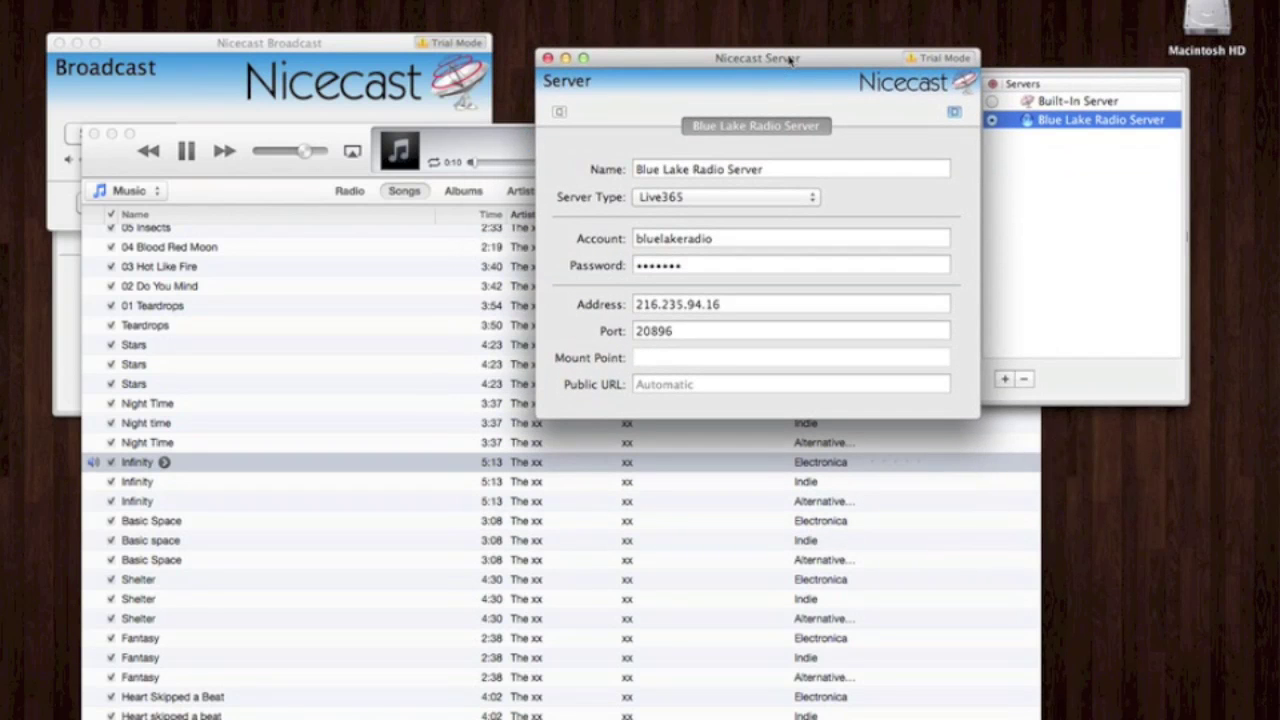
left_click(290, 41)
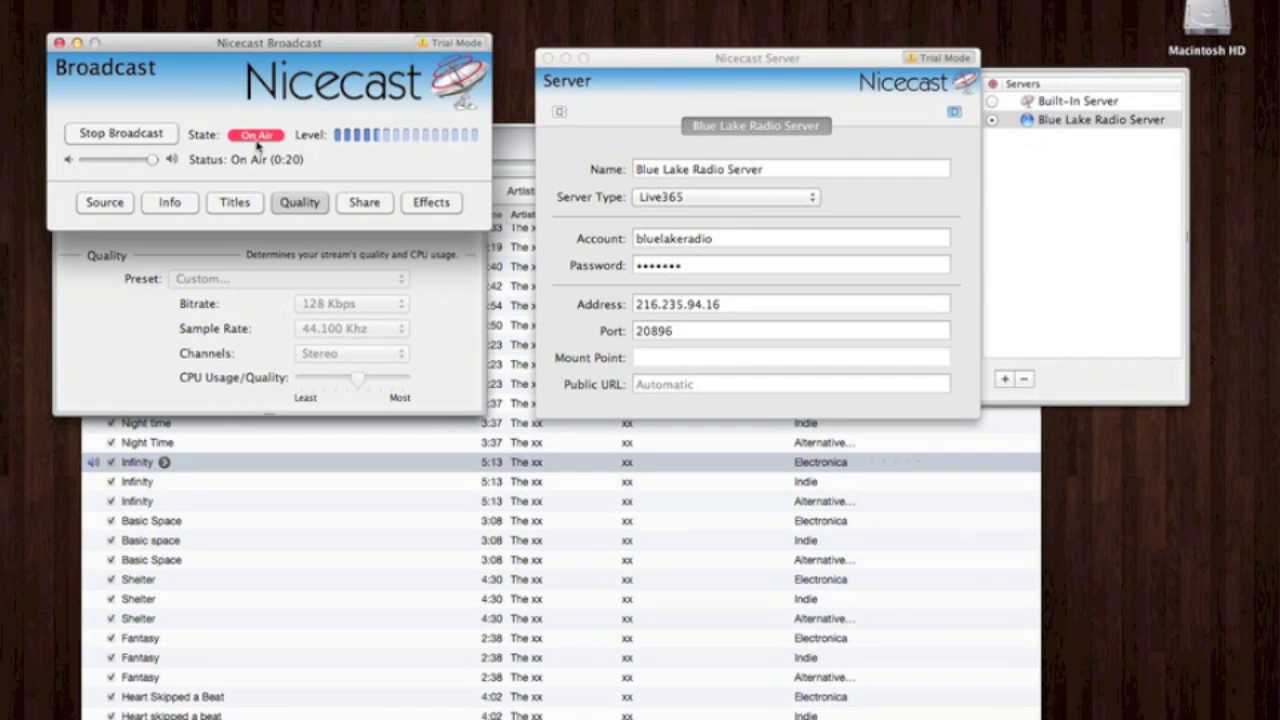
left_click(511, 150)
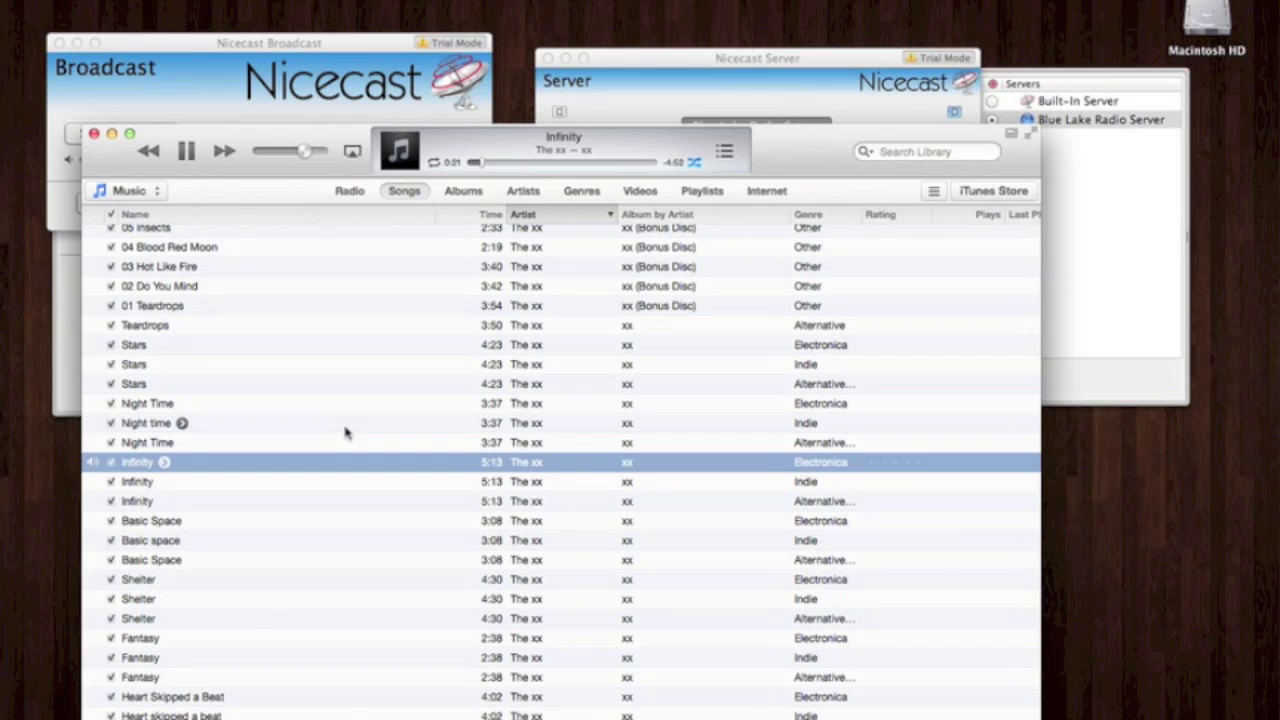
left_click(285, 46)
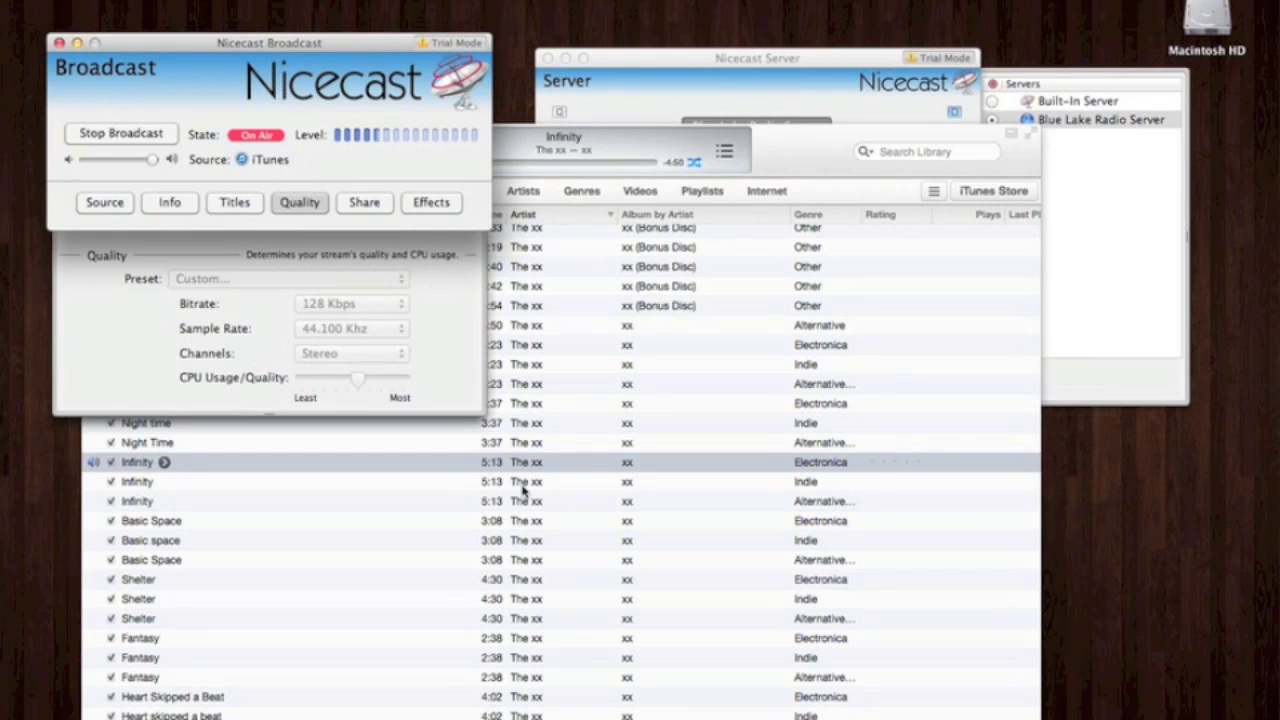
mouse_move(743, 710)
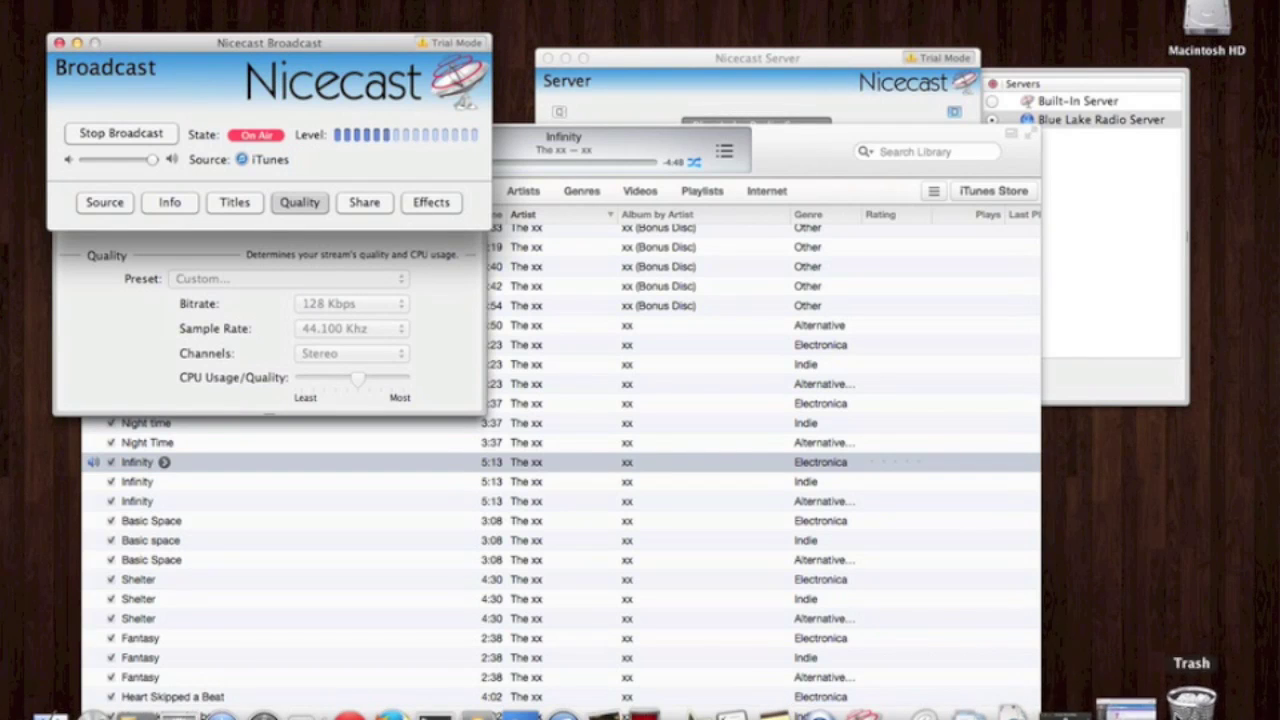
left_click(1150, 705)
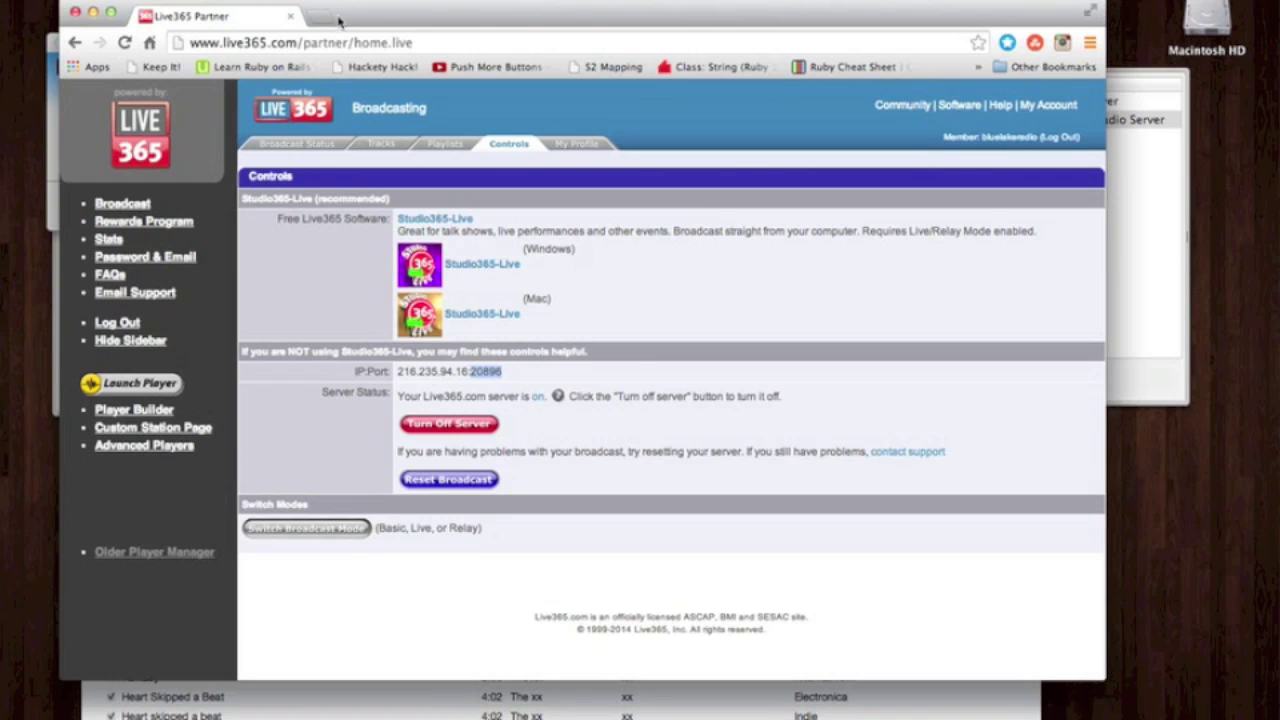
Step: Show Live365's Broadcast Status page with the station On The Air and its Now Playing panel
left_click(295, 145)
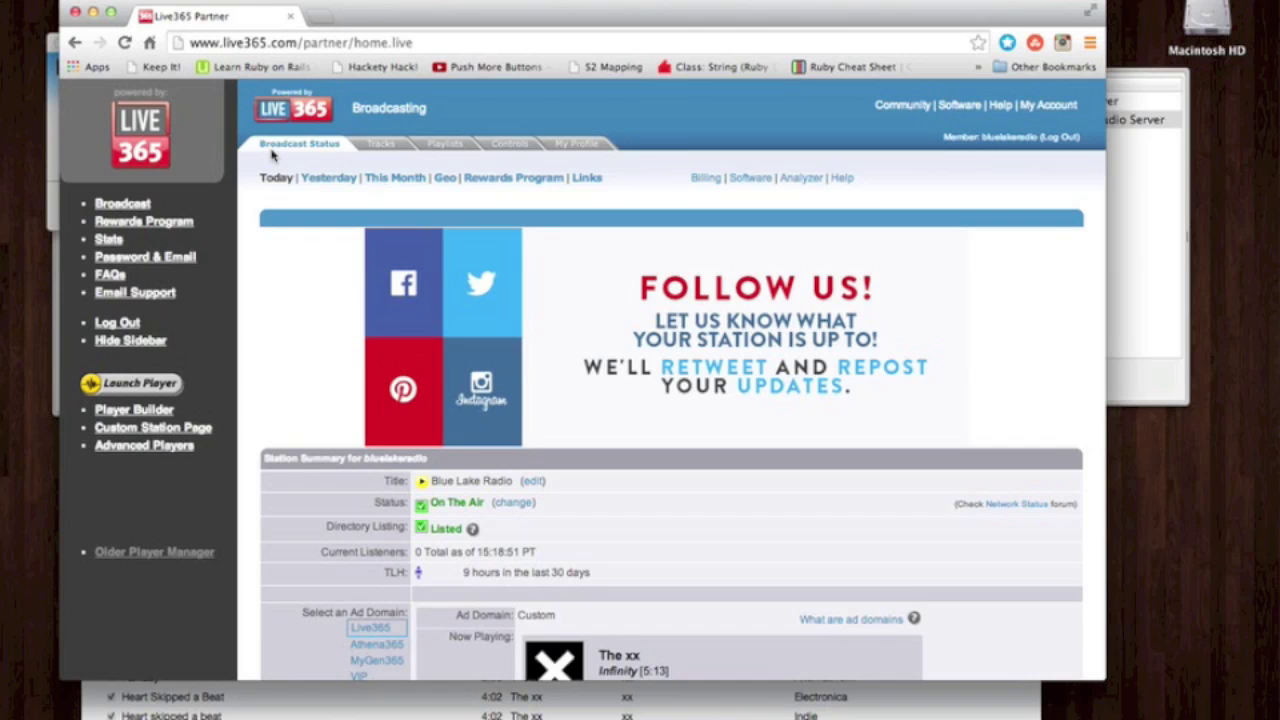
scroll(248, 190, "down", 4)
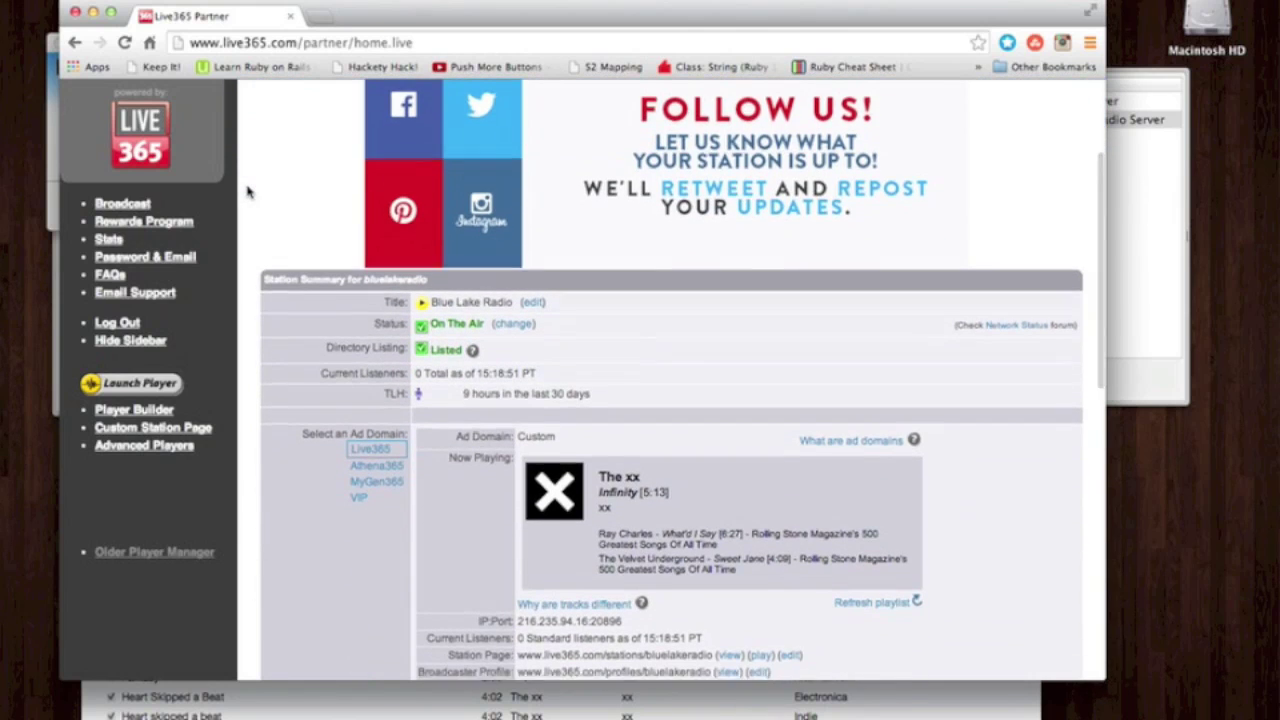
scroll(248, 190, "down", 3)
scroll(248, 190, "up", 4)
scroll(248, 190, "down", 5)
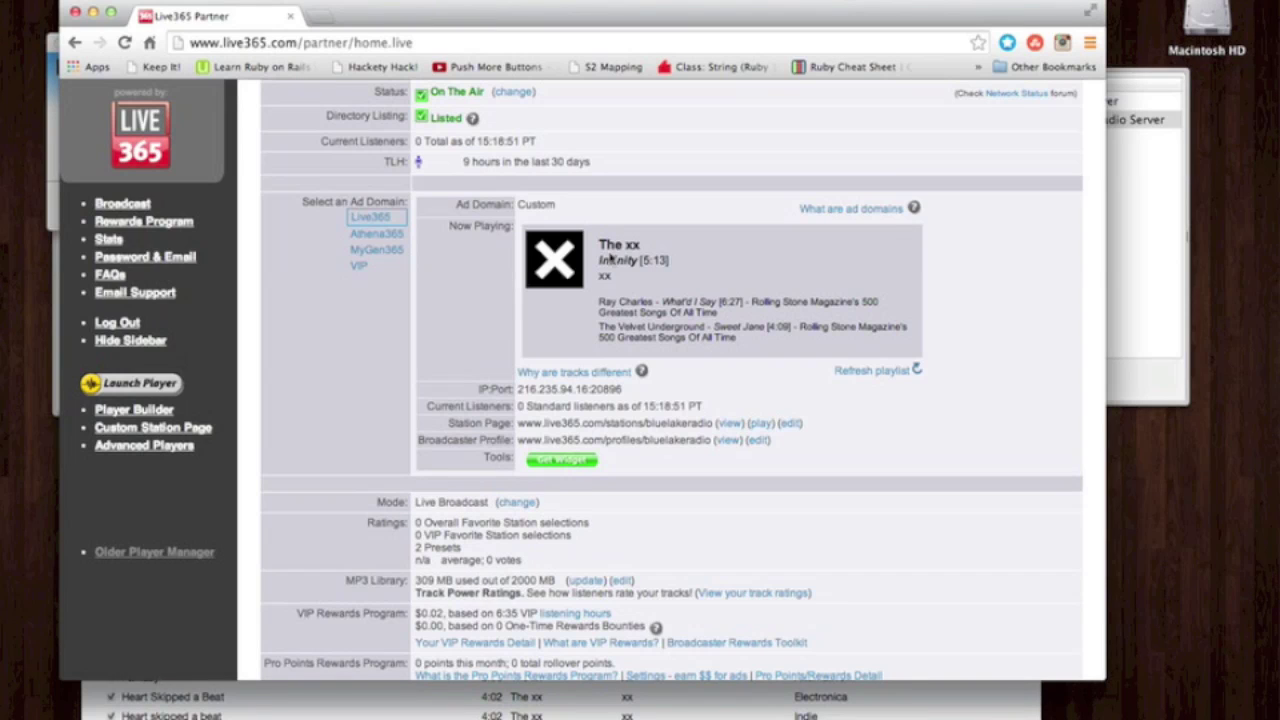
Step: Check that iTunes and Live365 both show Infinity by The xx, then select the Station Page address
key("ctrl+Up")
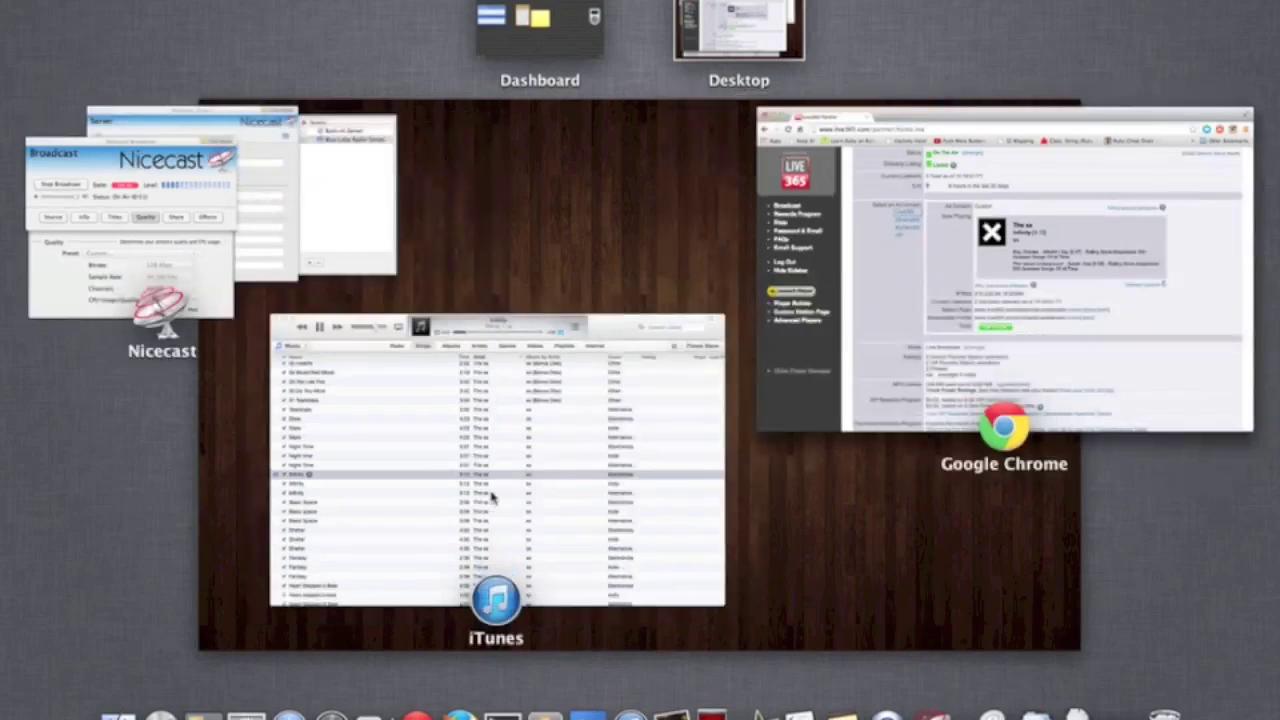
left_click(567, 422)
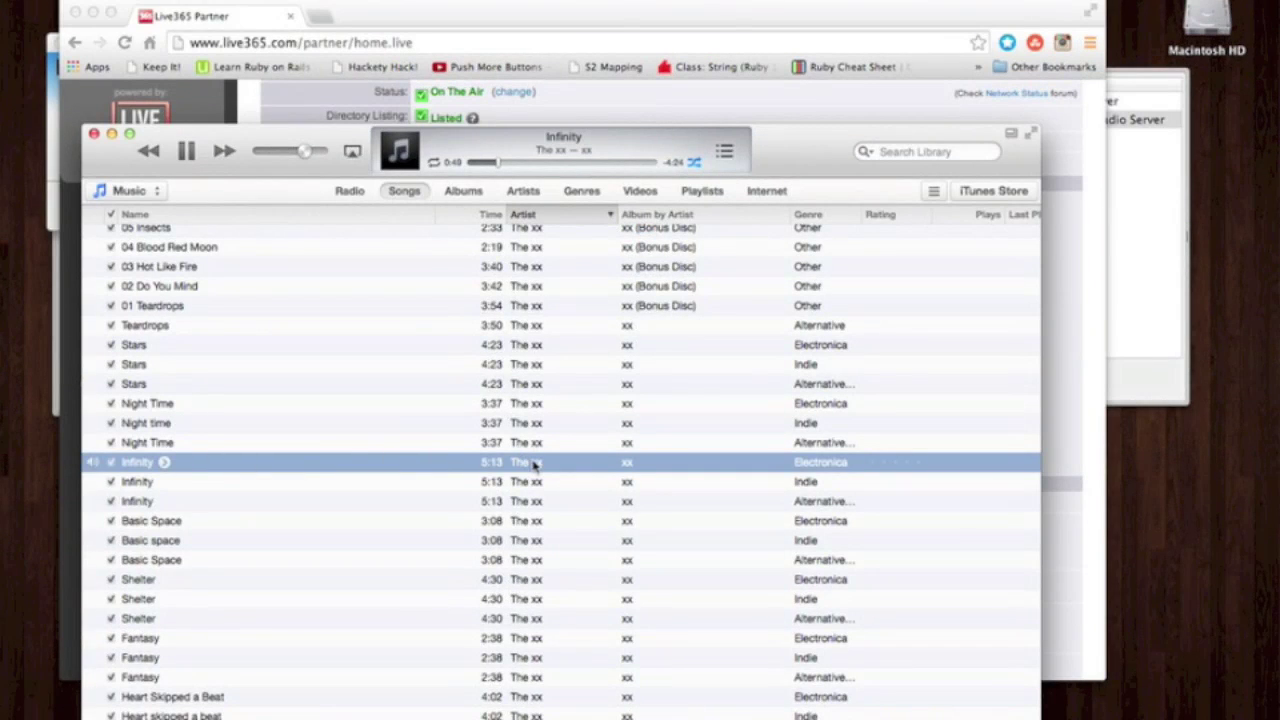
left_click(841, 20)
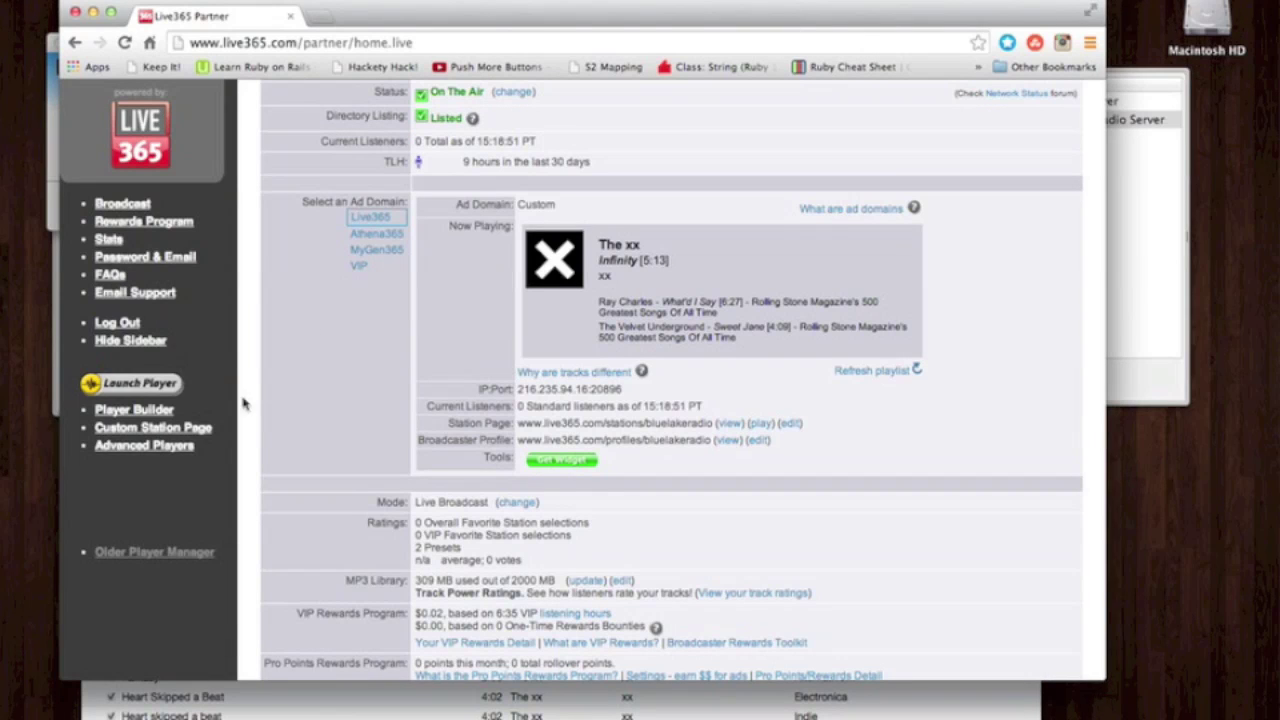
key("ctrl+Up")
left_click(617, 354)
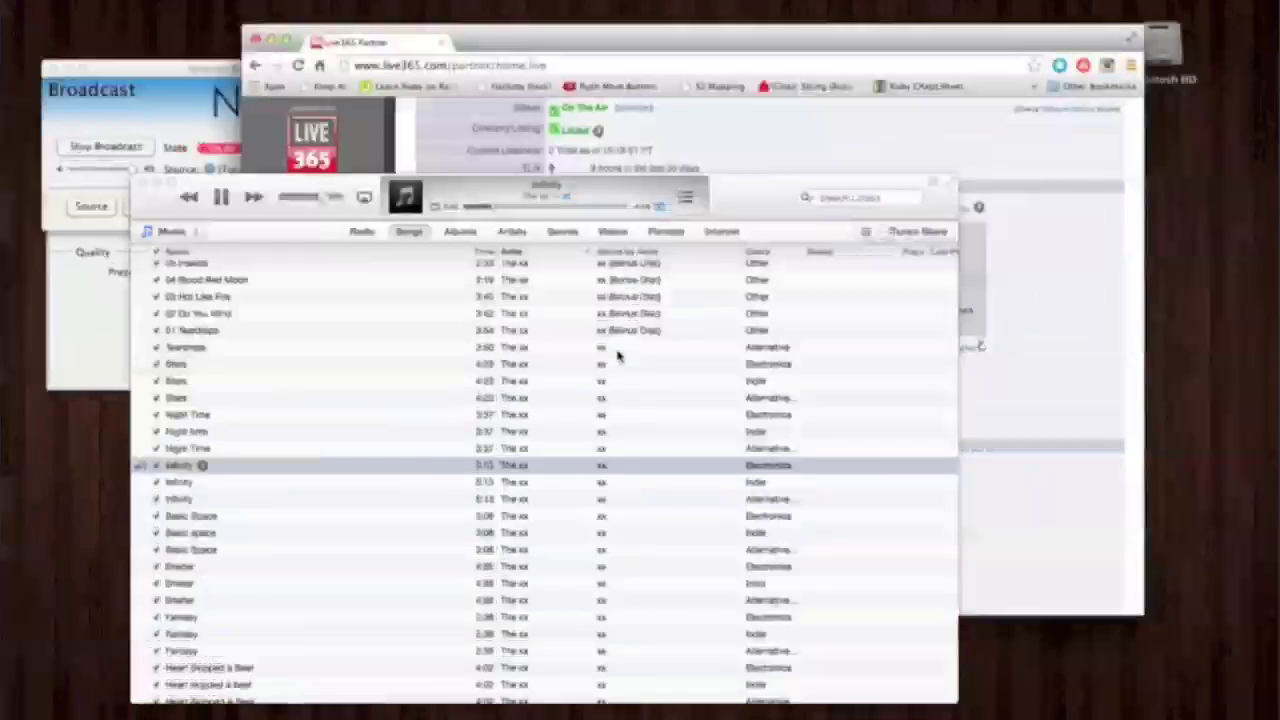
key("ctrl+Up")
left_click(990, 232)
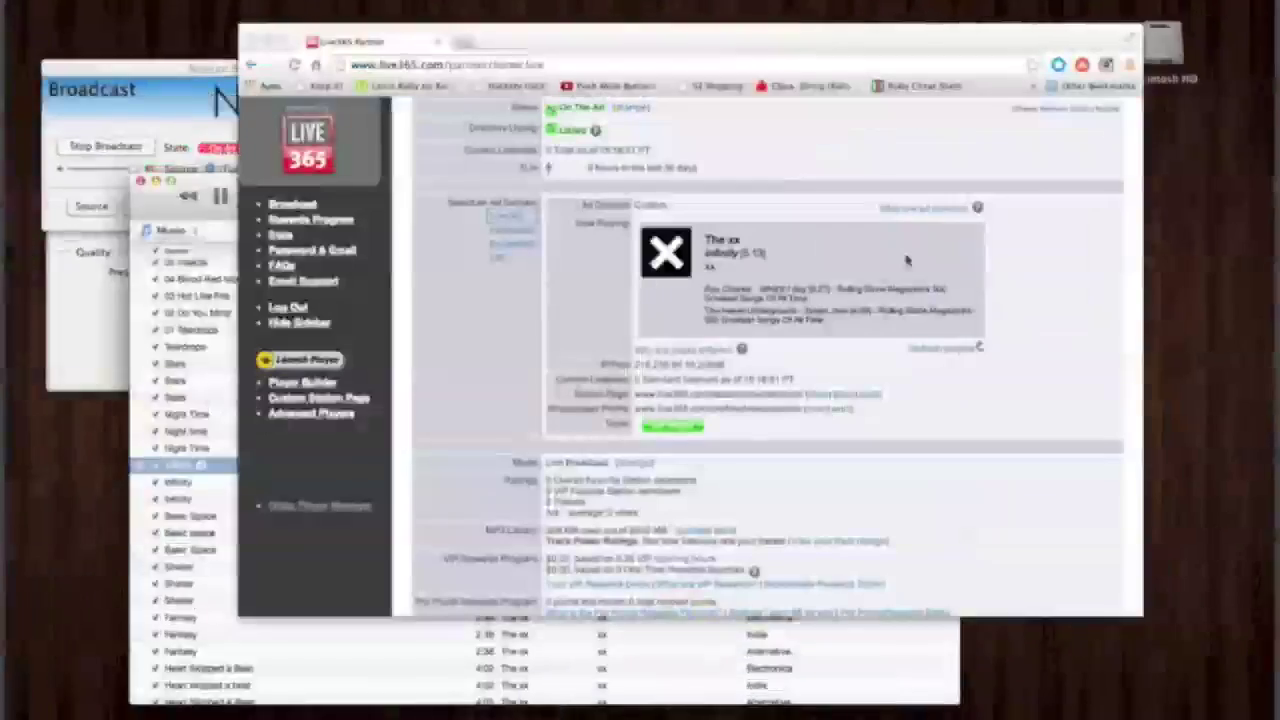
left_click_drag(708, 422, 519, 427)
key("super+c")
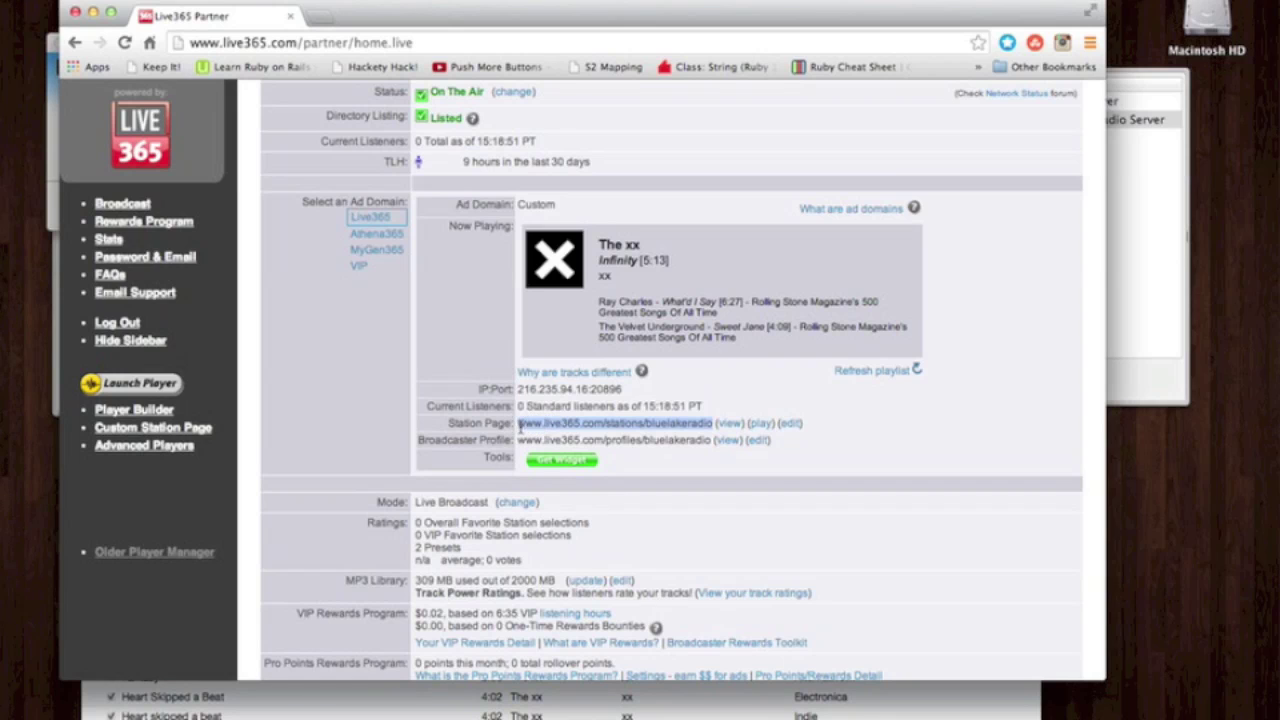
Step: Load the copied Blue Lake Radio station address in a new tab, then stop its player
left_click(318, 16)
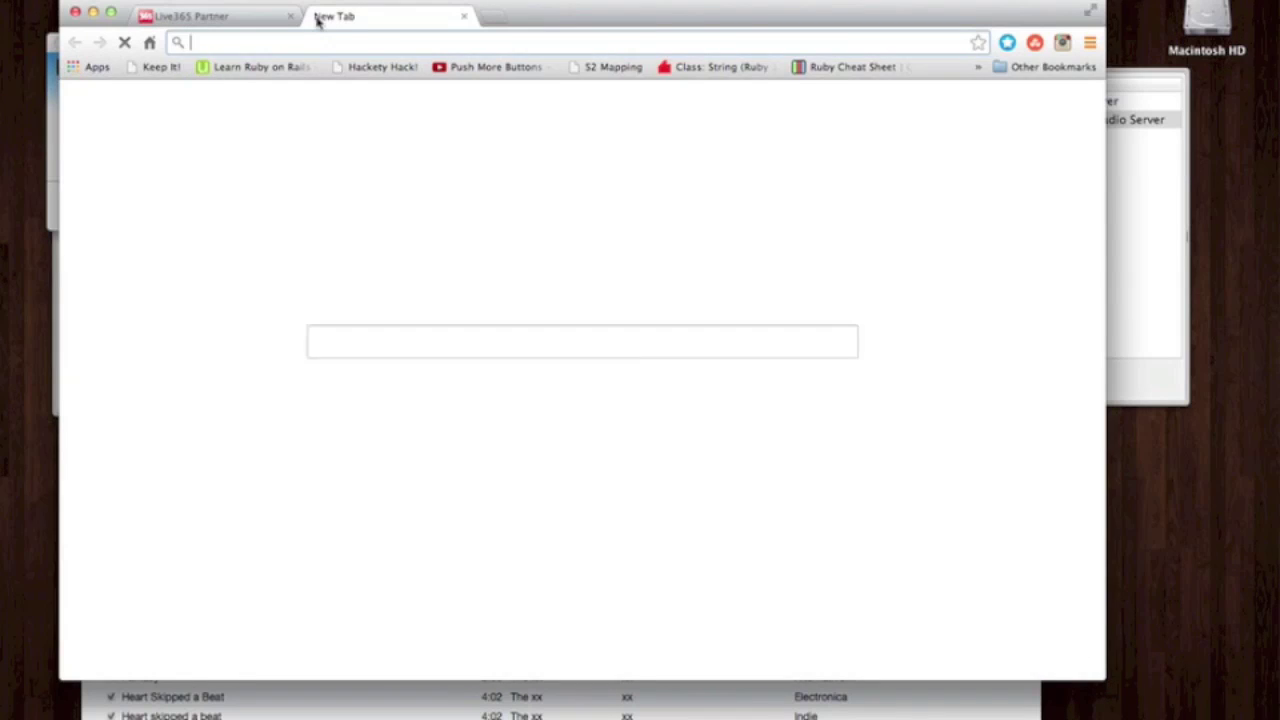
key("super+v")
key("Return")
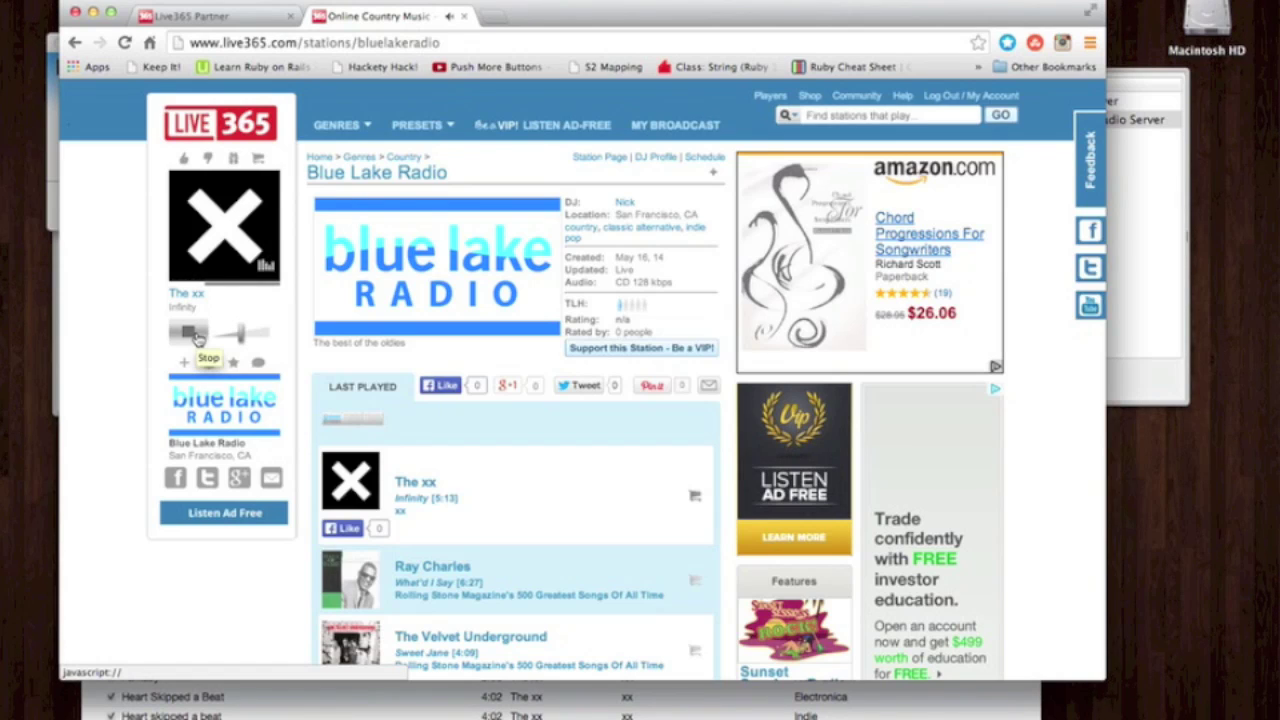
left_click(195, 336)
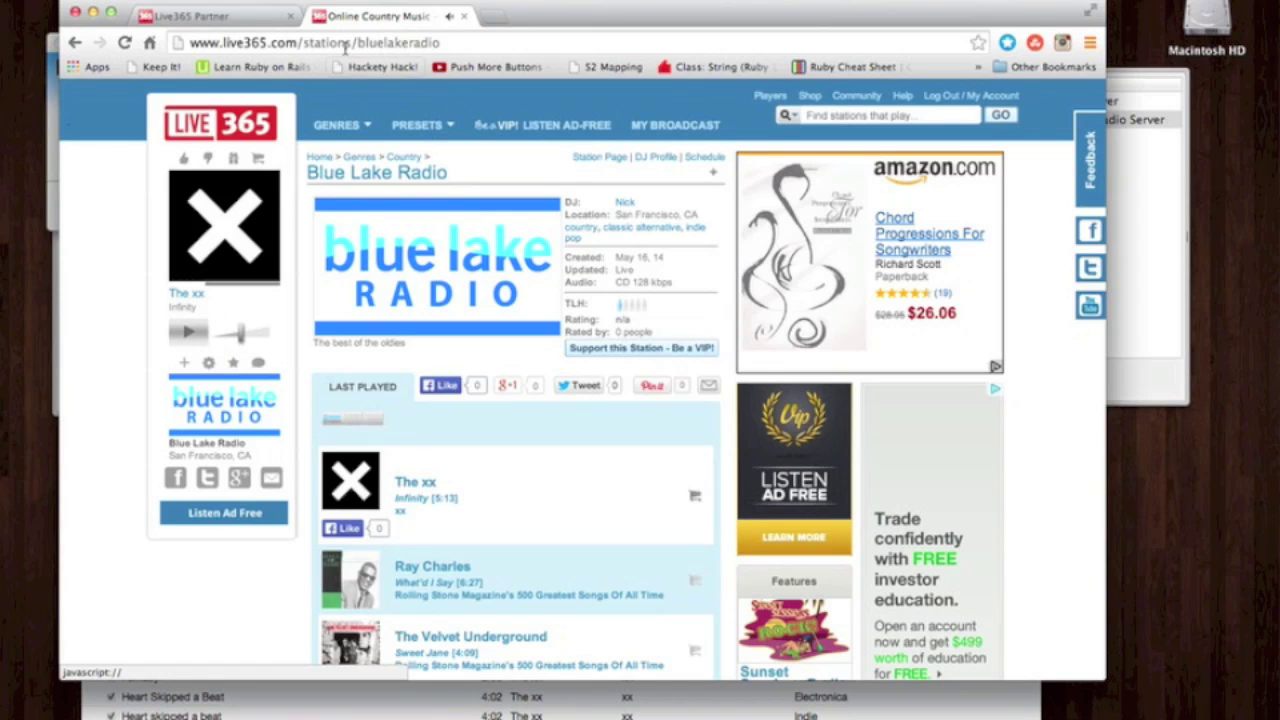
left_click(93, 12)
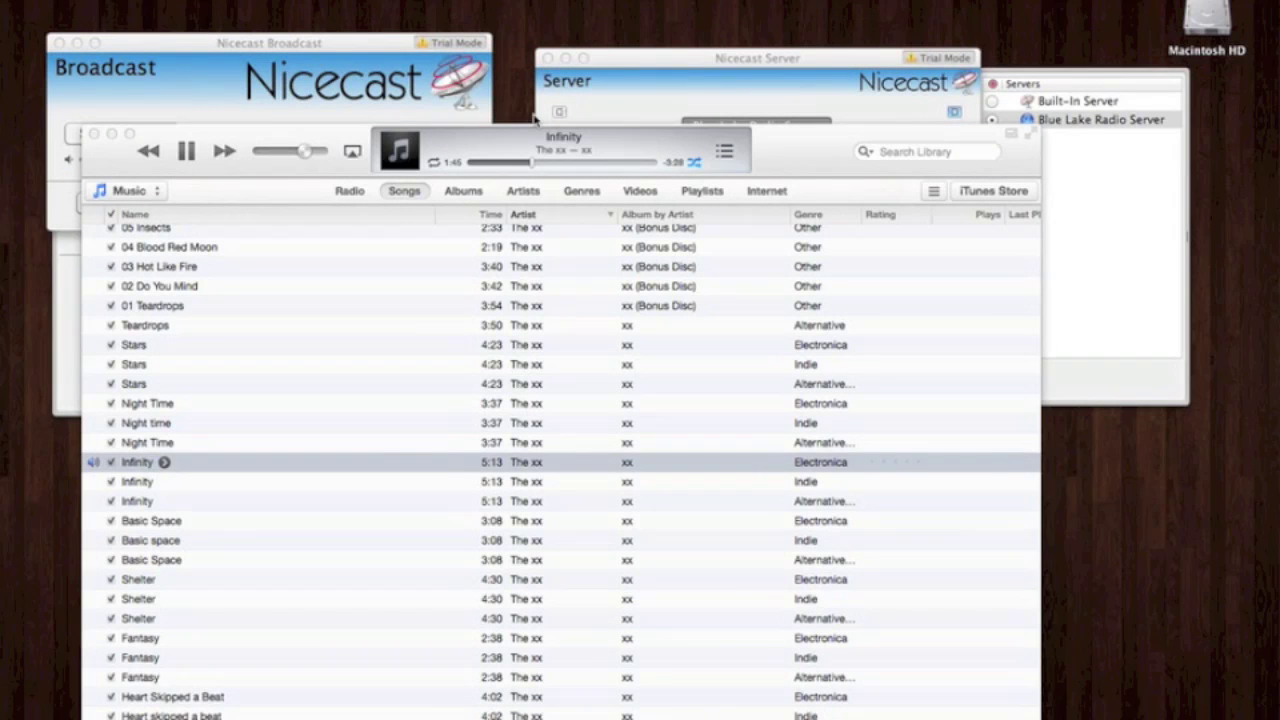
Step: Minimize iTunes and bring the Nicecast Server window to the front
left_click(777, 148)
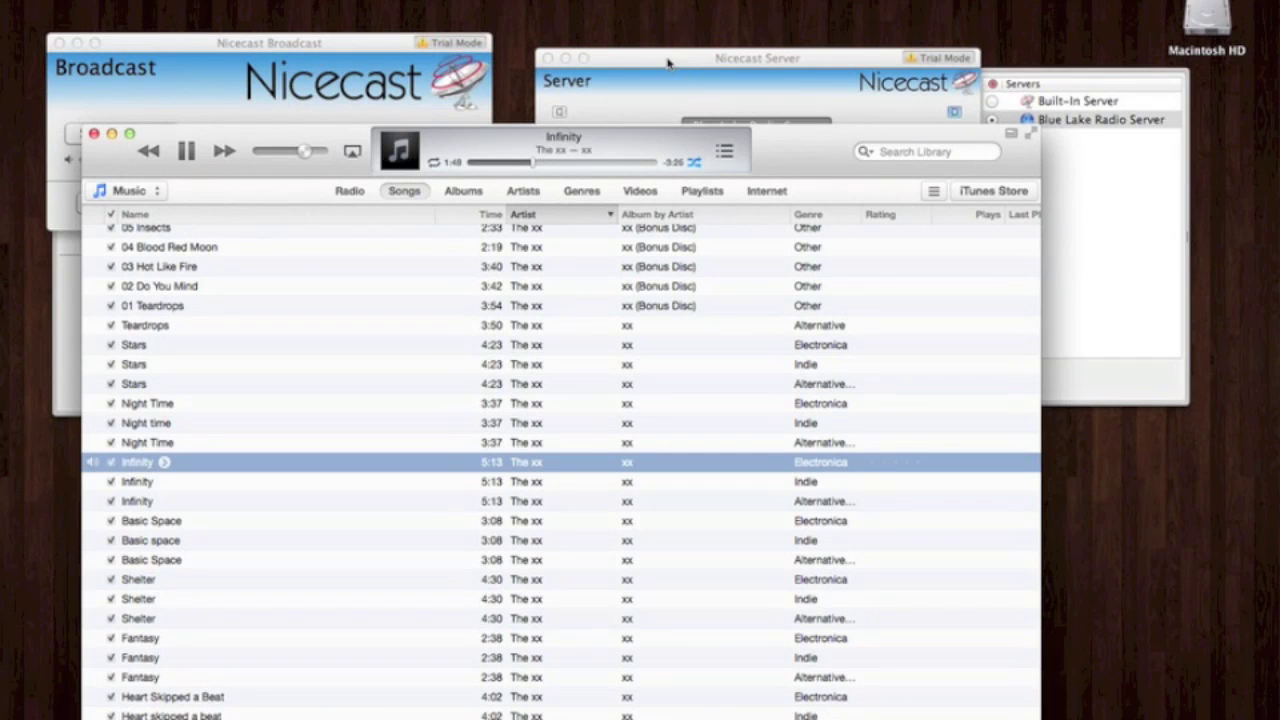
left_click(111, 133)
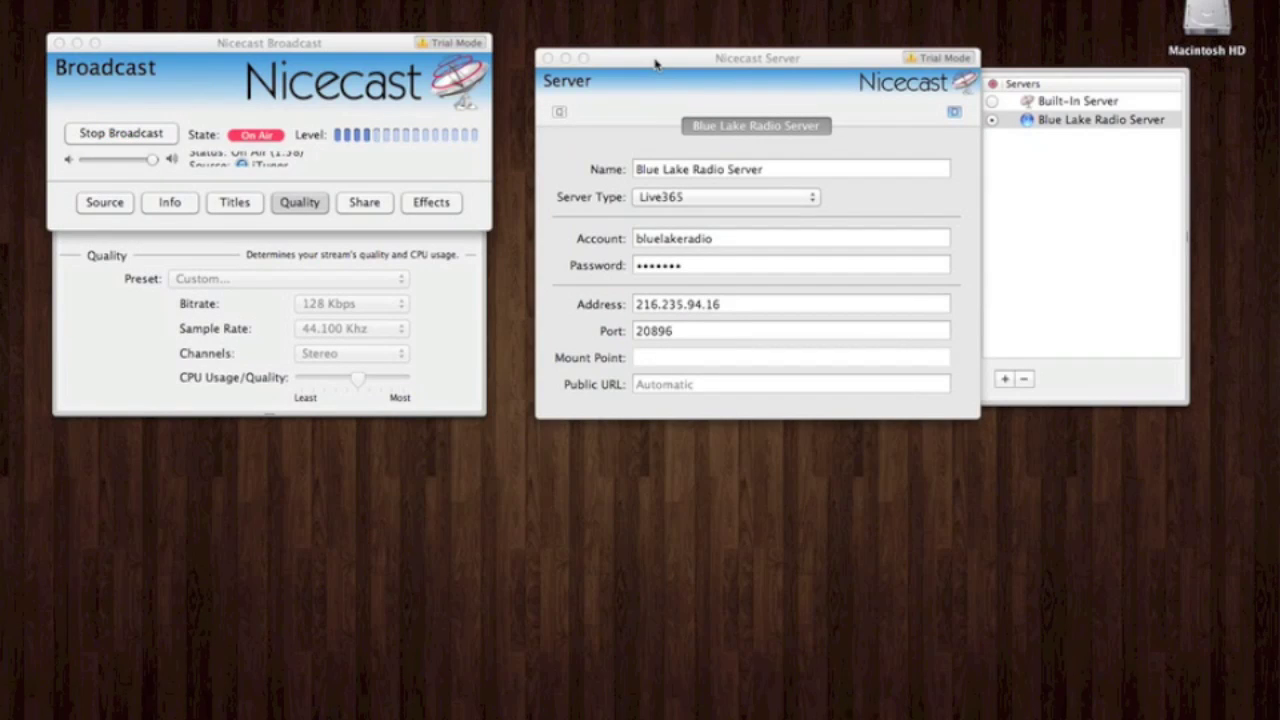
left_click(655, 64)
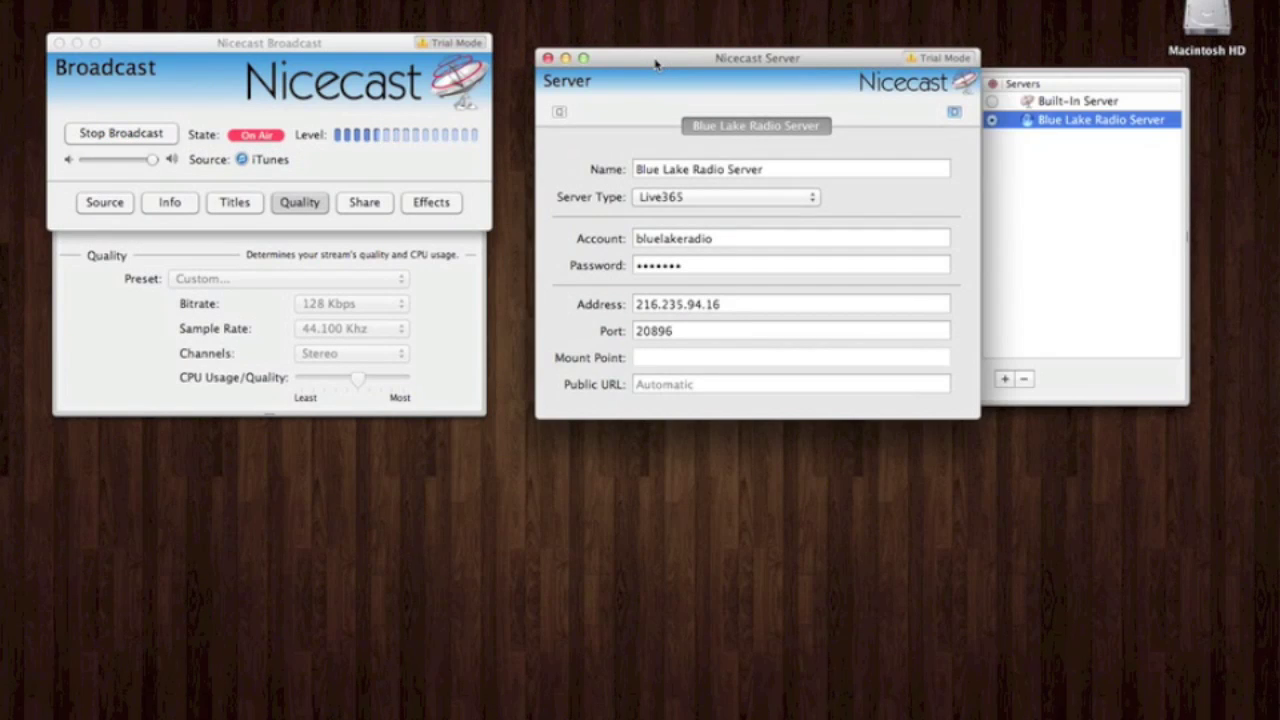